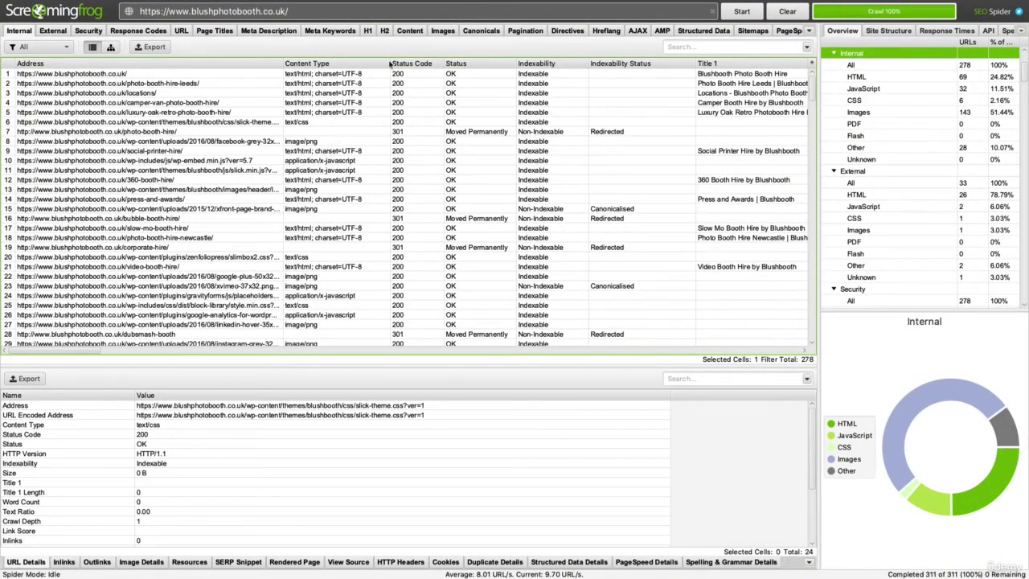
Step: Review the H2 and H1 headings of the crawled pages
click(367, 31)
click(383, 32)
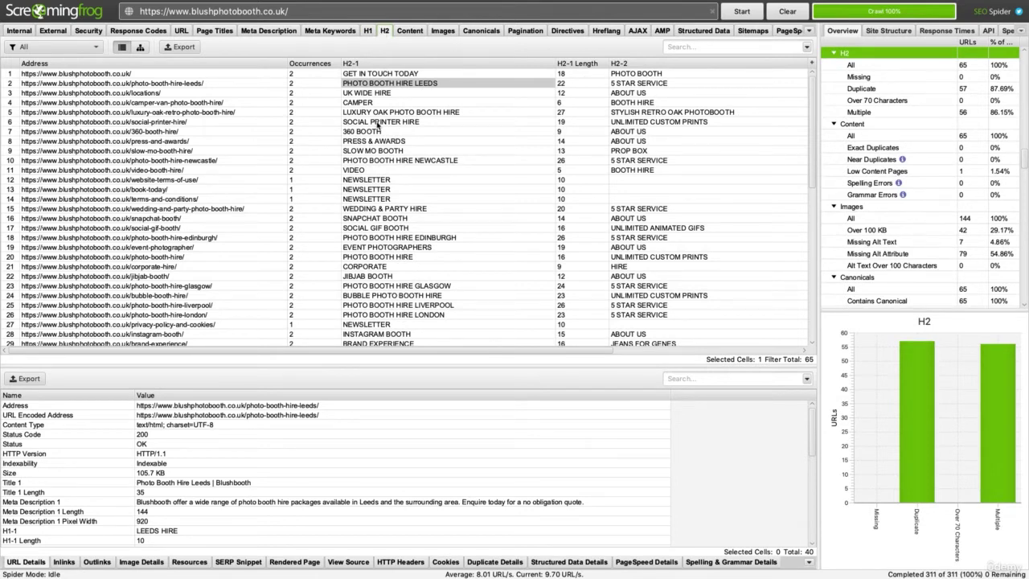
click(368, 32)
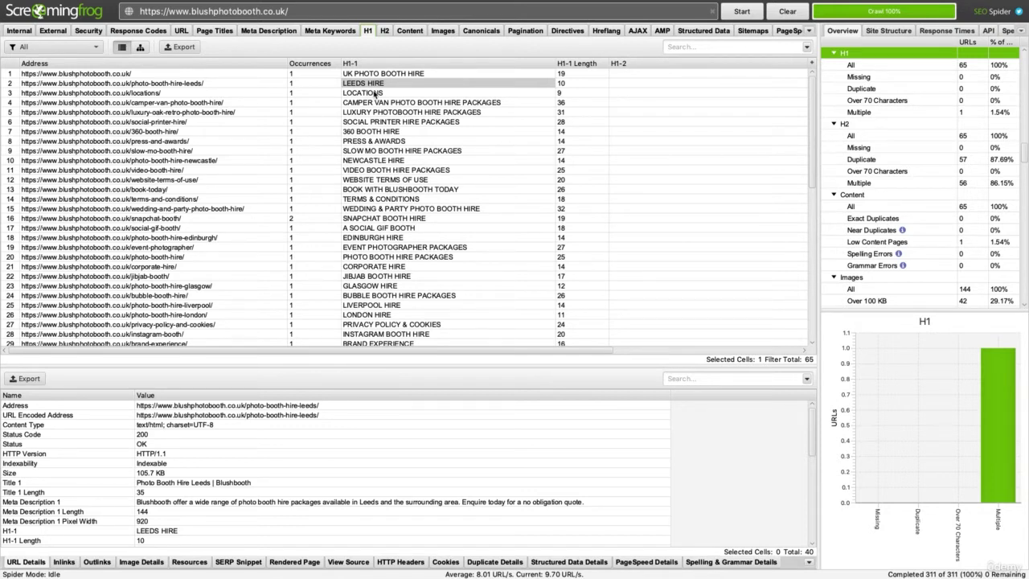
Step: Export all crawled page titles to the Desktop as page_titles_all.csv
click(219, 33)
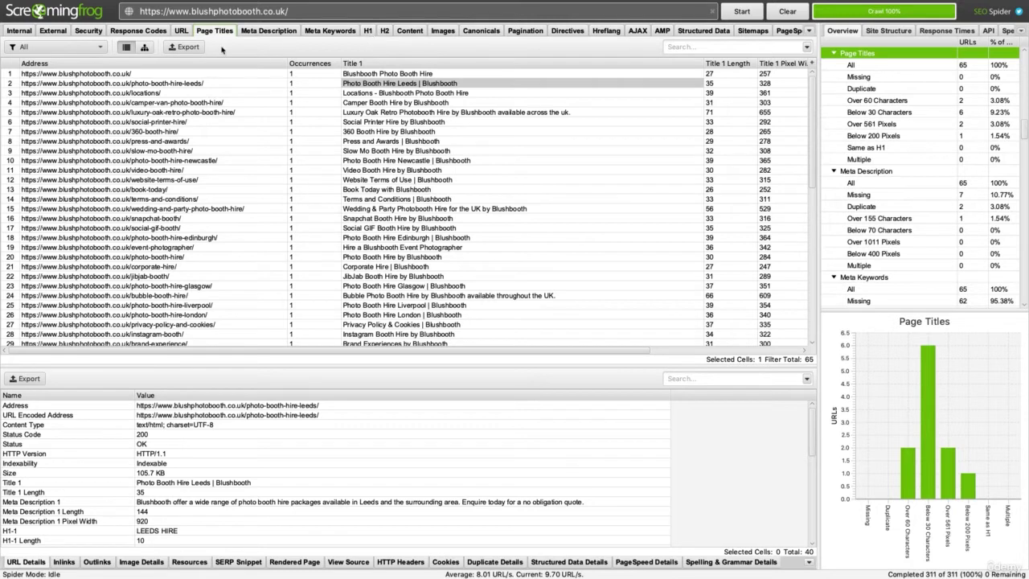
click(188, 46)
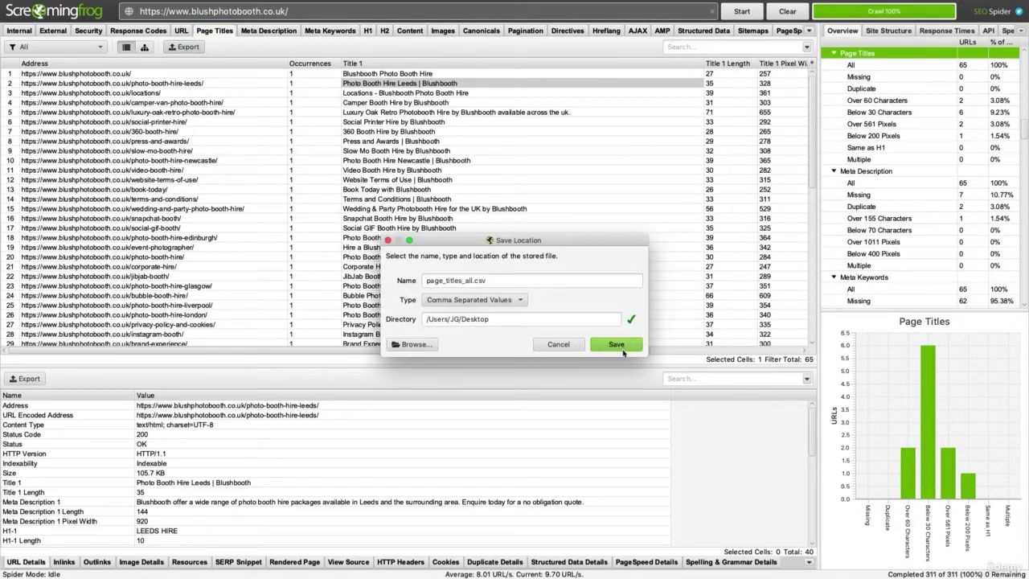
click(616, 344)
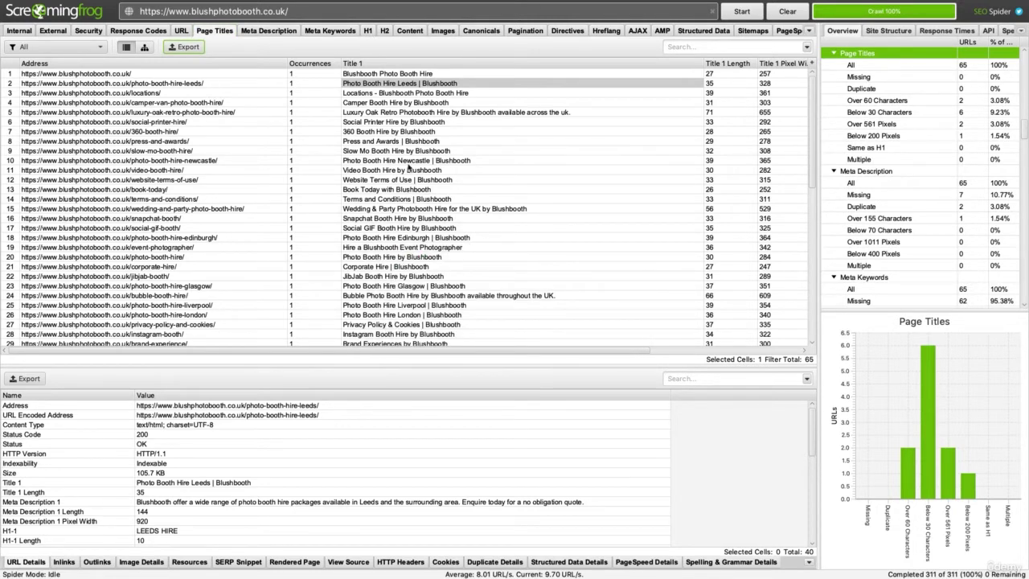
Step: Export the H1 and H2 heading lists to the Desktop as h1_all.csv and h2_all.csv
click(369, 30)
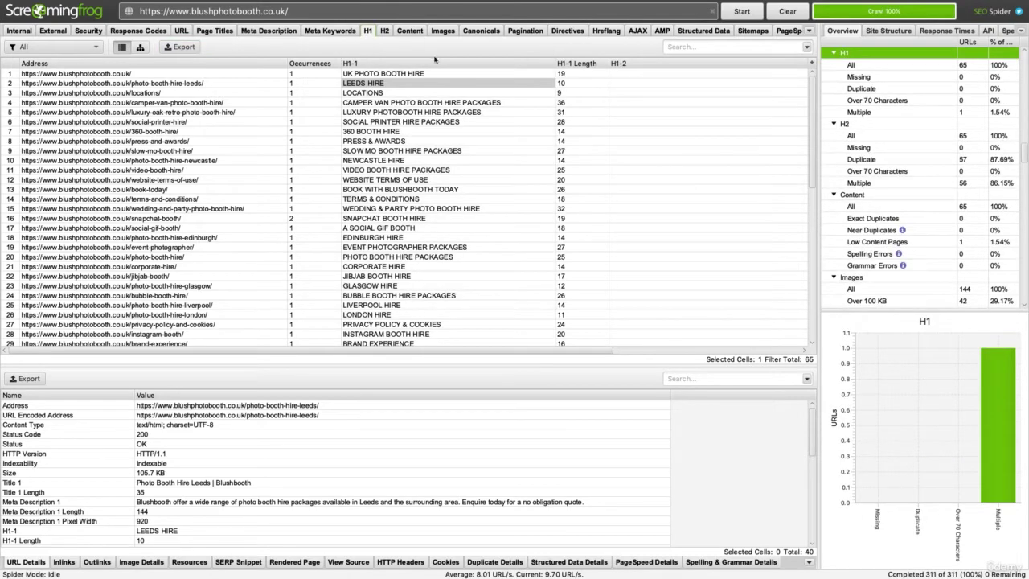
click(188, 46)
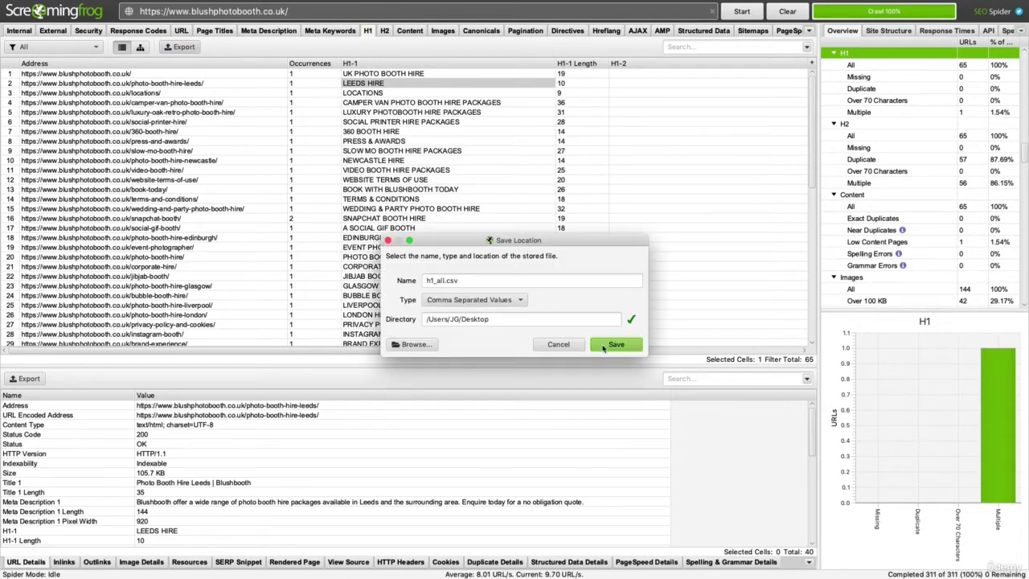
click(613, 344)
click(385, 31)
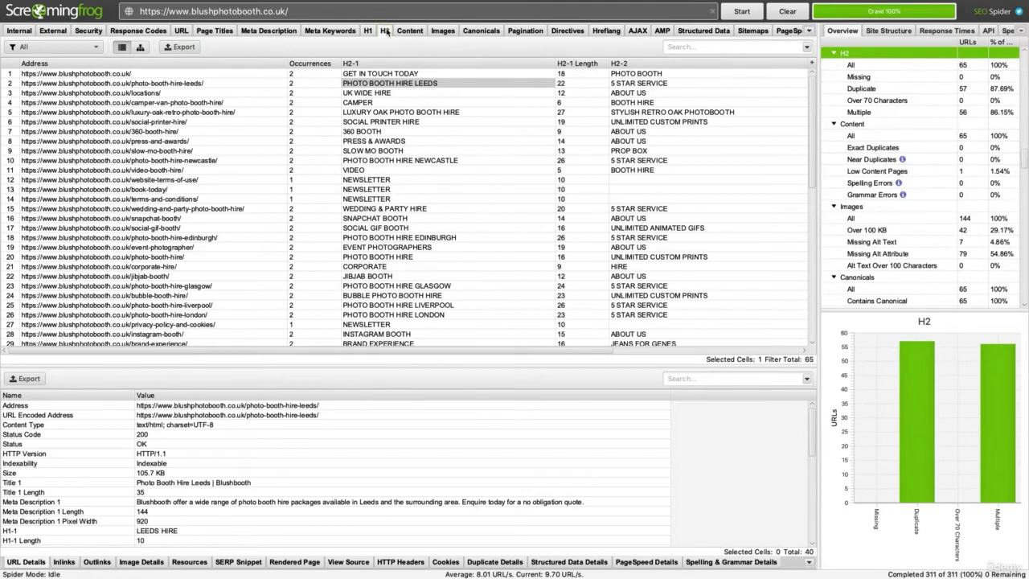
click(185, 48)
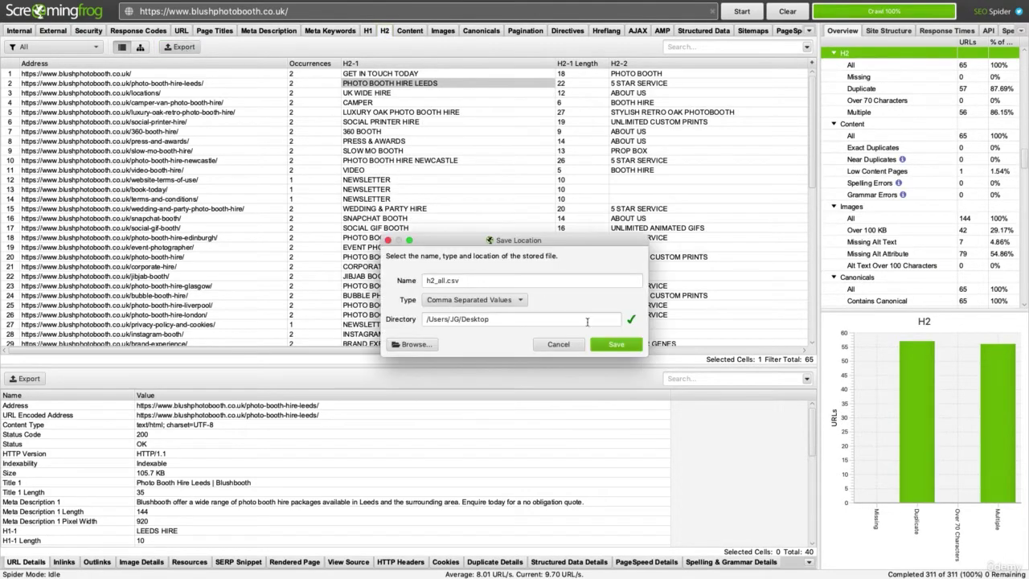
click(610, 345)
Step: Open page_titles_all.csv, h1_all.csv and h2_all.csv from the Desktop in Excel, moving the opened windows off the remaining files
key(F11)
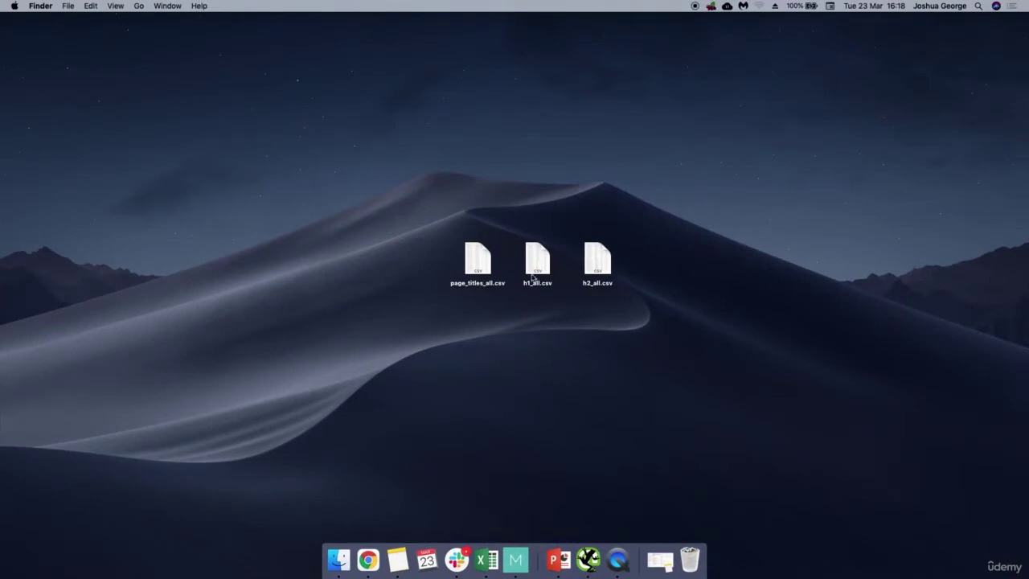
double_click(478, 265)
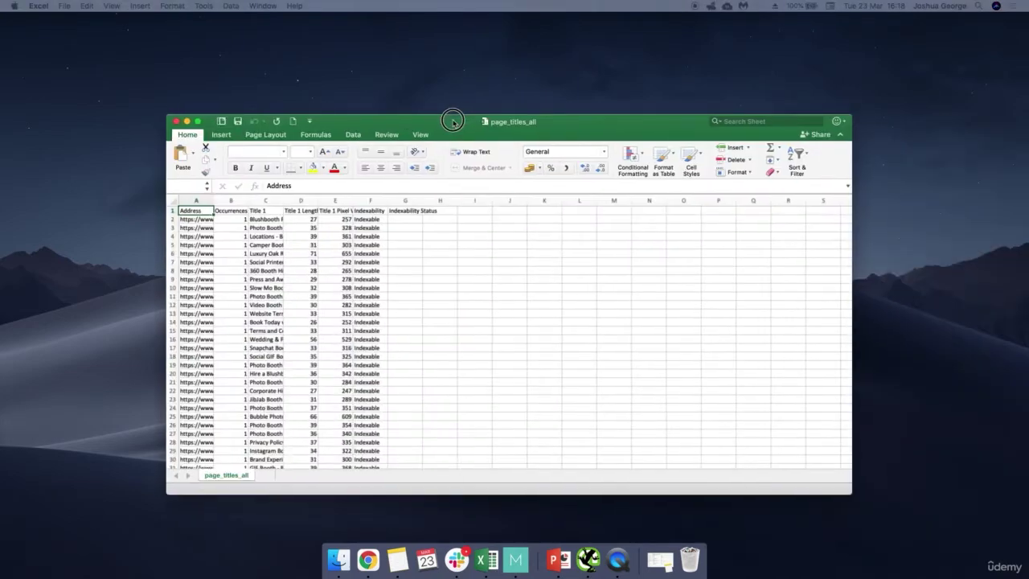
drag(526, 119, 147, 52)
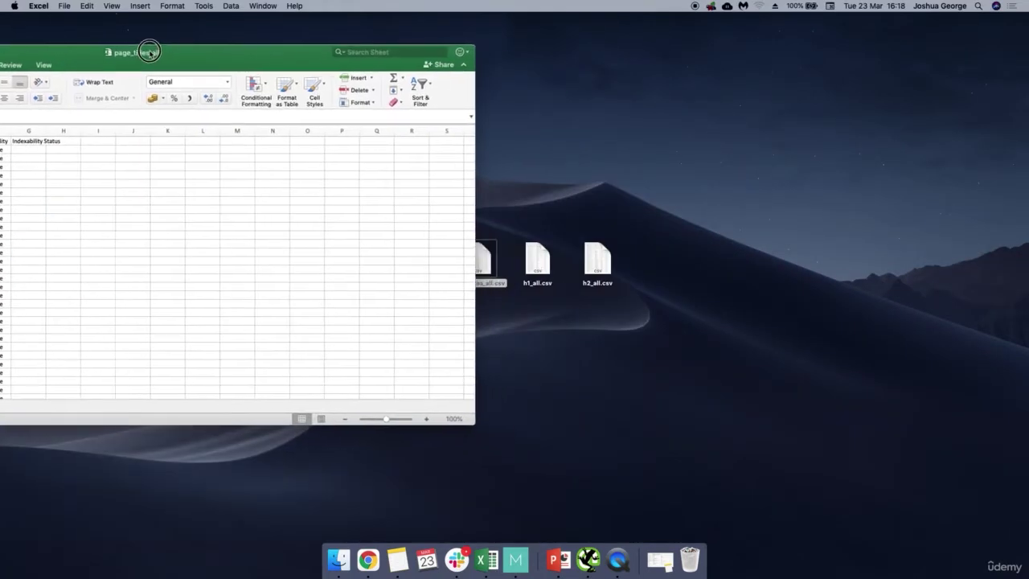
click(541, 259)
double_click(541, 259)
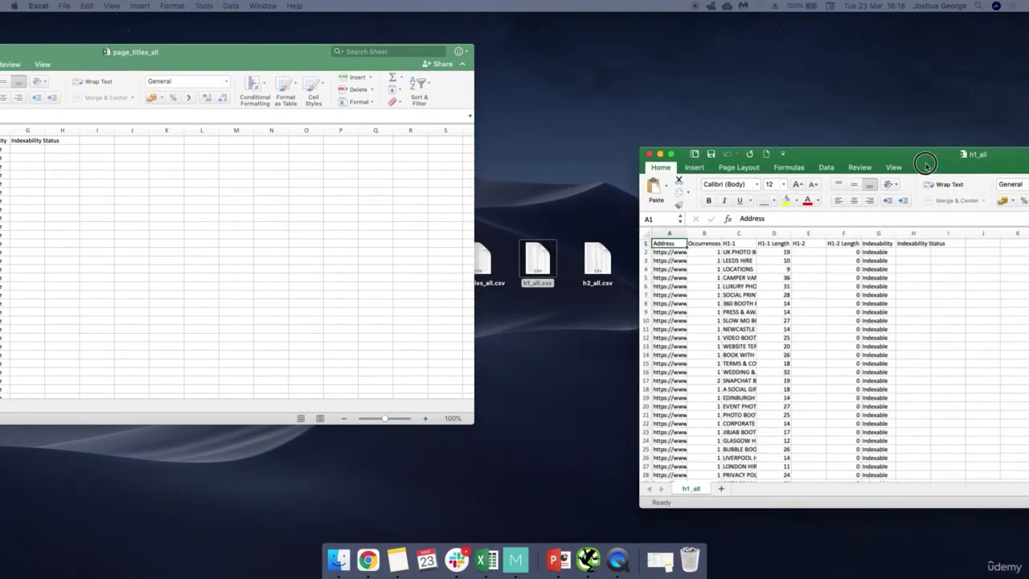
drag(663, 169, 182, 76)
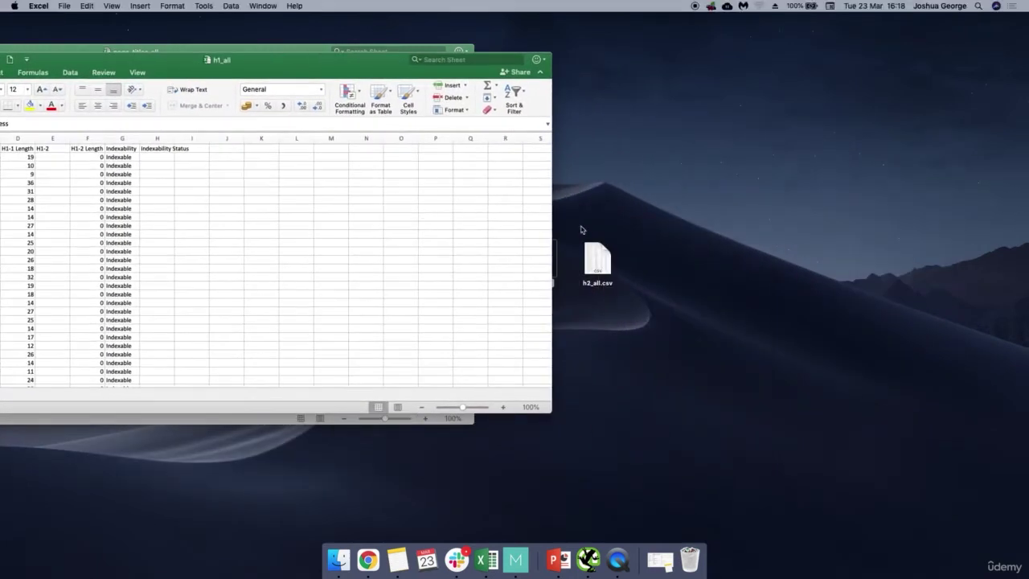
double_click(598, 259)
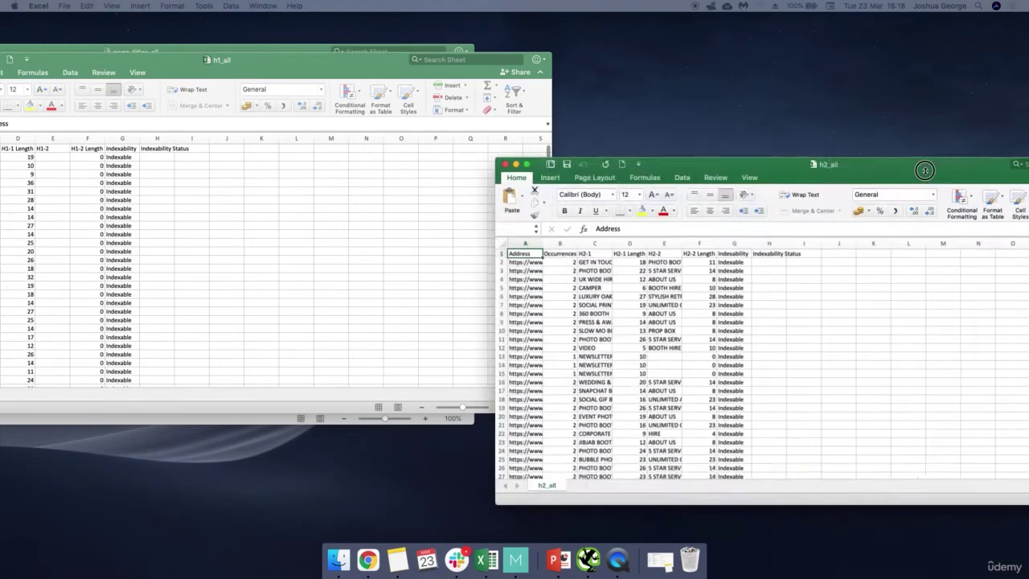
Step: Arrange the three workbook windows so they overlap, with page_titles_all in front and h1_all and h2_all still reachable
drag(925, 170, 708, 171)
drag(357, 66, 721, 93)
drag(218, 53, 534, 60)
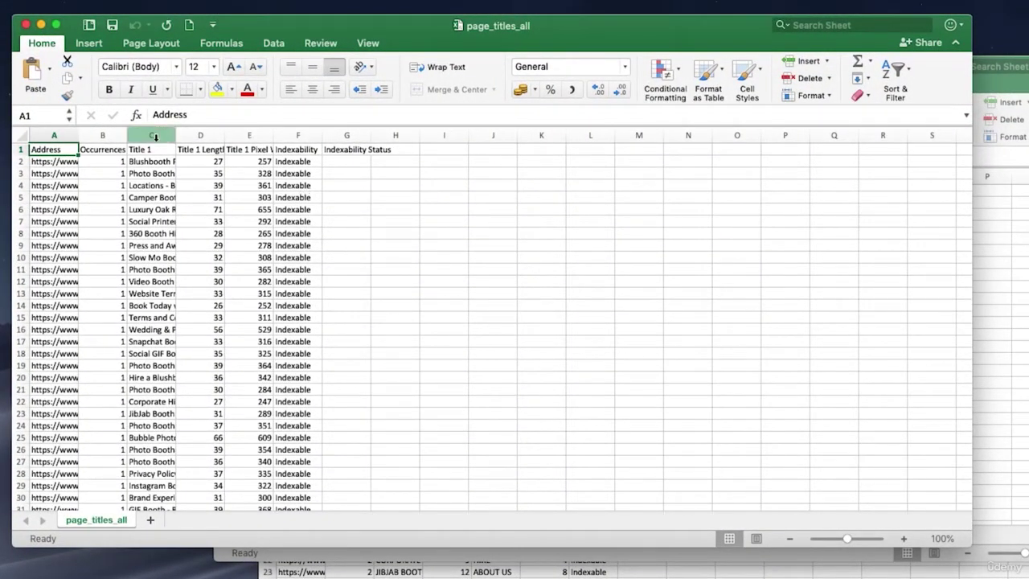
Step: Delete the Title 1 Length and Title 1 Pixel Width columns from page_titles_all
click(198, 135)
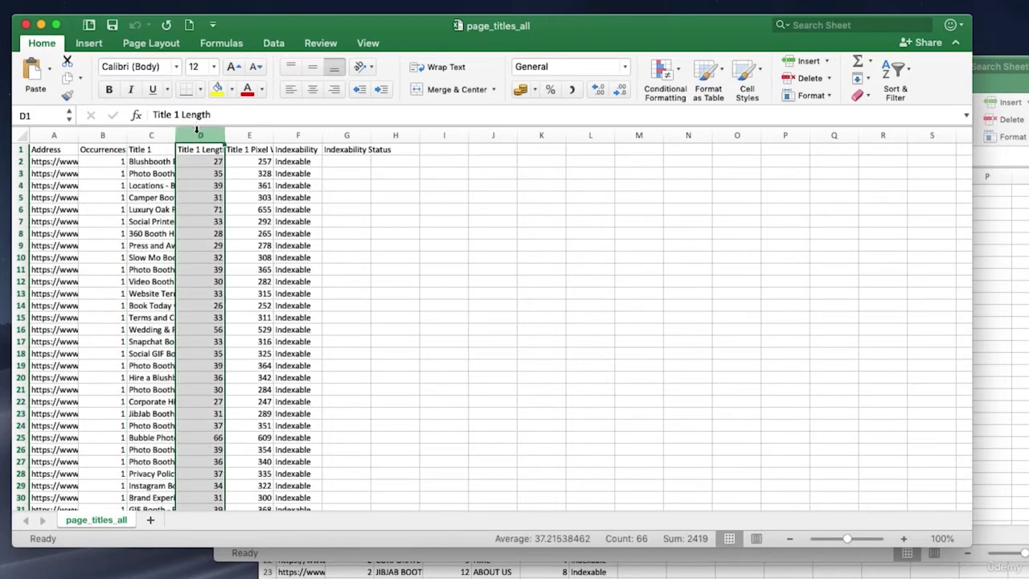
right_click(197, 129)
click(247, 219)
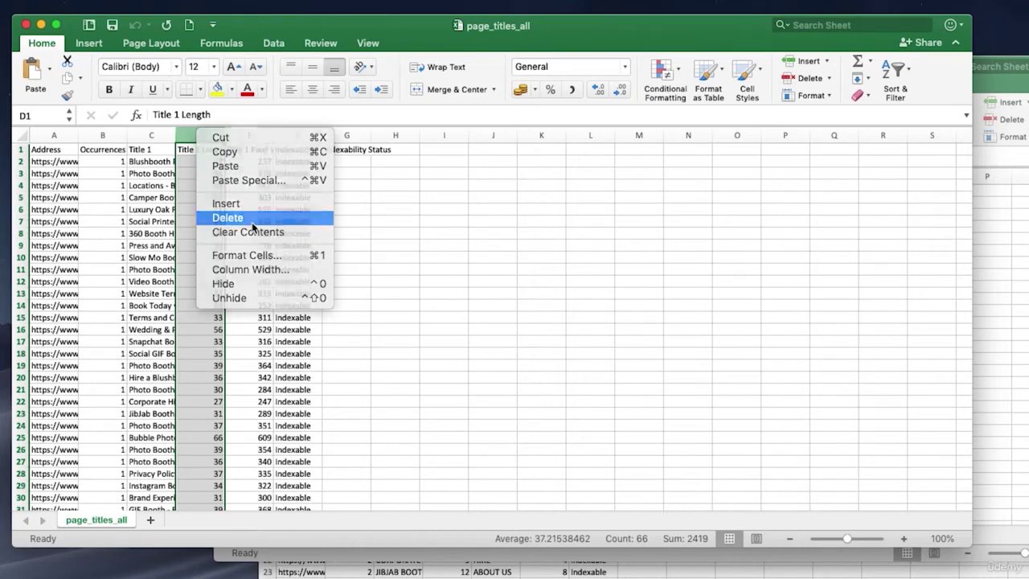
right_click(208, 132)
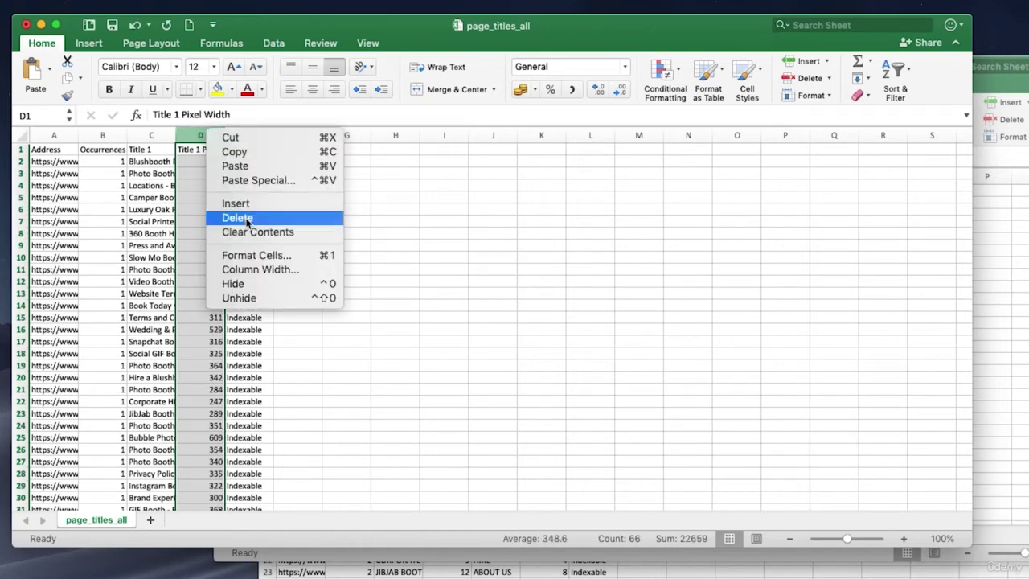
click(248, 218)
Step: Delete the Indexability, Indexability Status and Occurrences columns from page_titles_all, keeping only Address and Title 1
shift+click(245, 134)
right_click(245, 134)
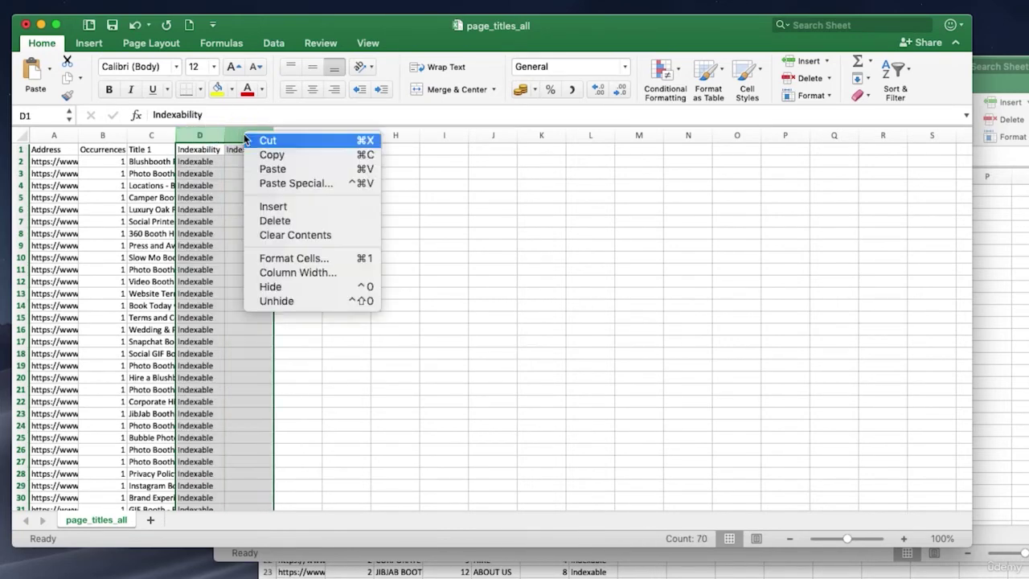
click(271, 217)
click(105, 134)
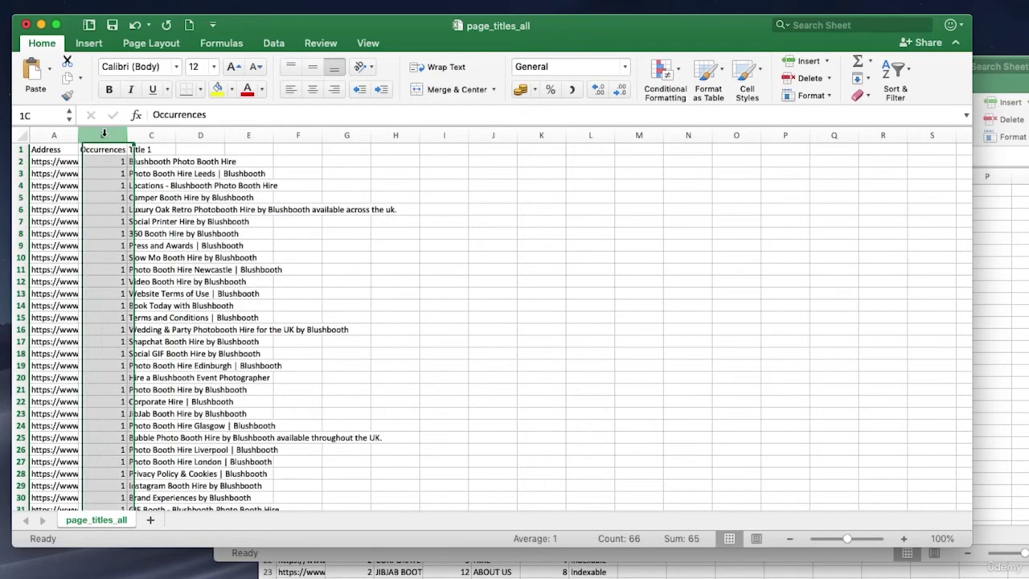
right_click(105, 134)
click(137, 219)
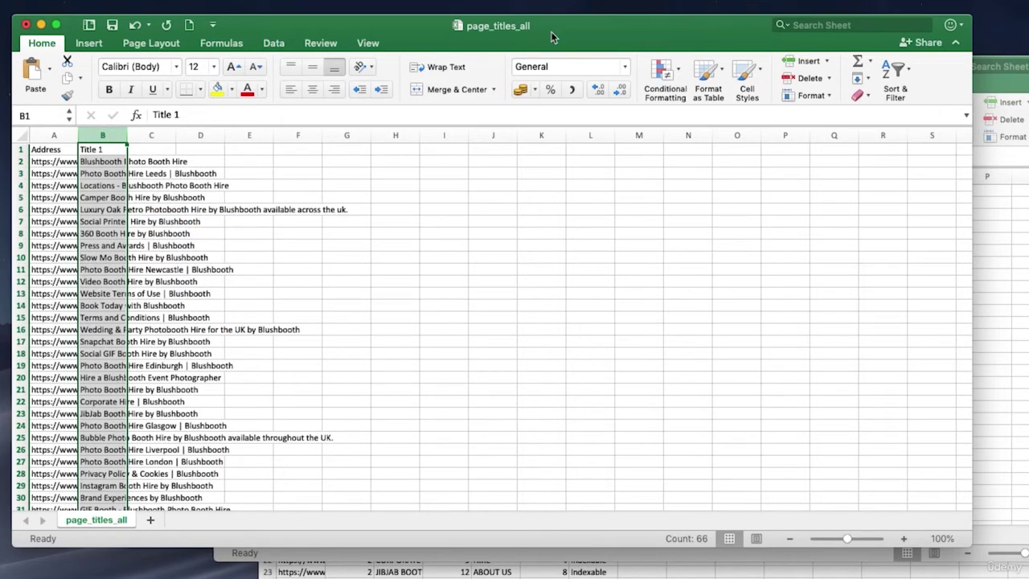
Step: Check the Occurrences values in h1_all and copy its H1-1 column into column C of page_titles_all
click(990, 84)
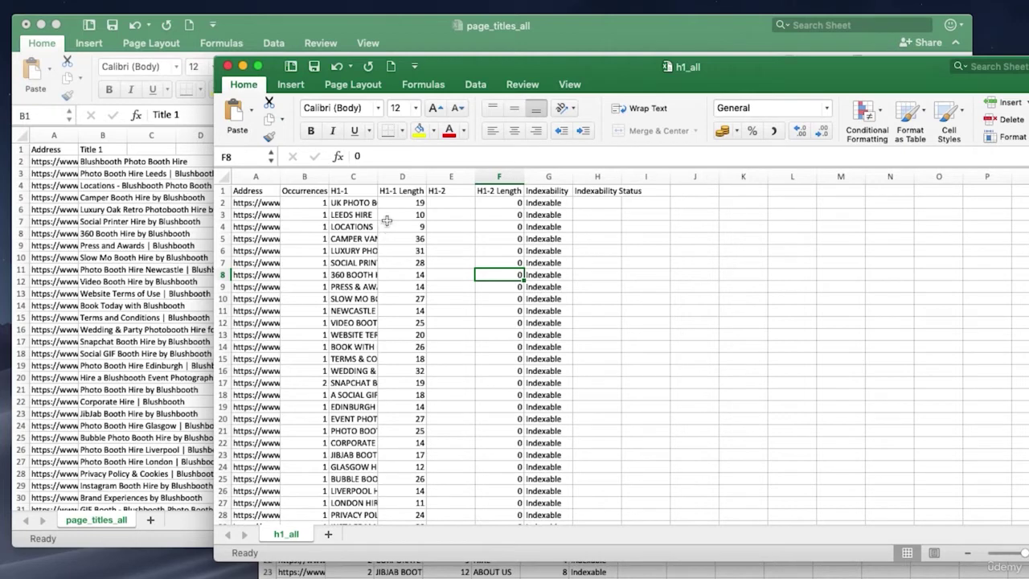
drag(310, 214, 310, 374)
scroll(310, 374, down, 7)
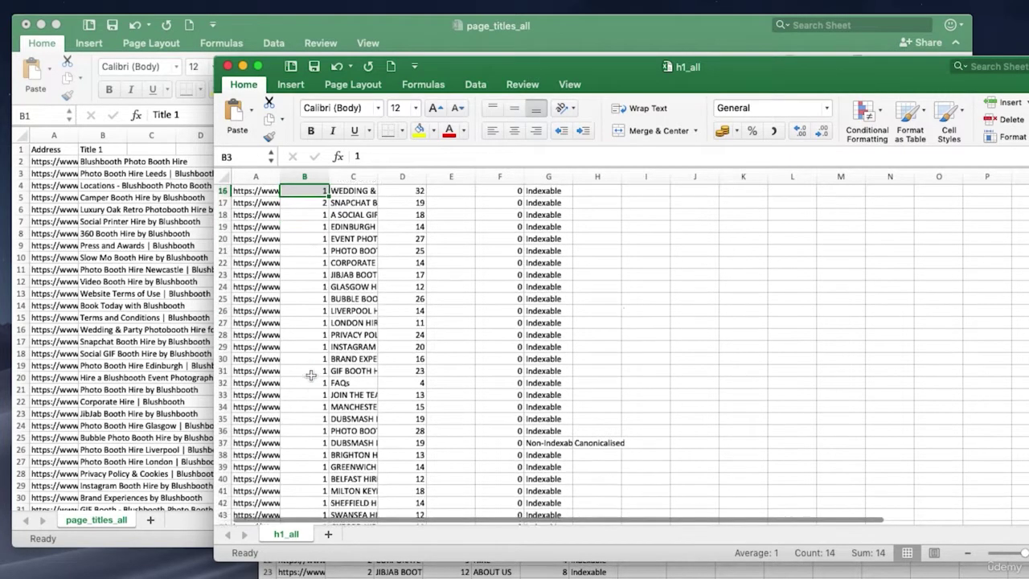
scroll(311, 374, up, 7)
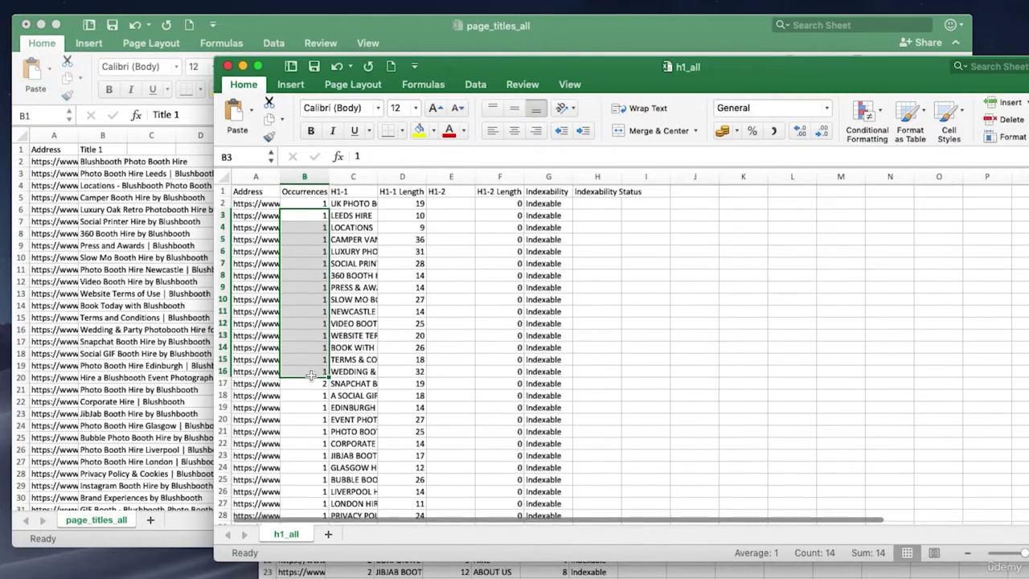
click(347, 179)
key(super+c)
click(146, 210)
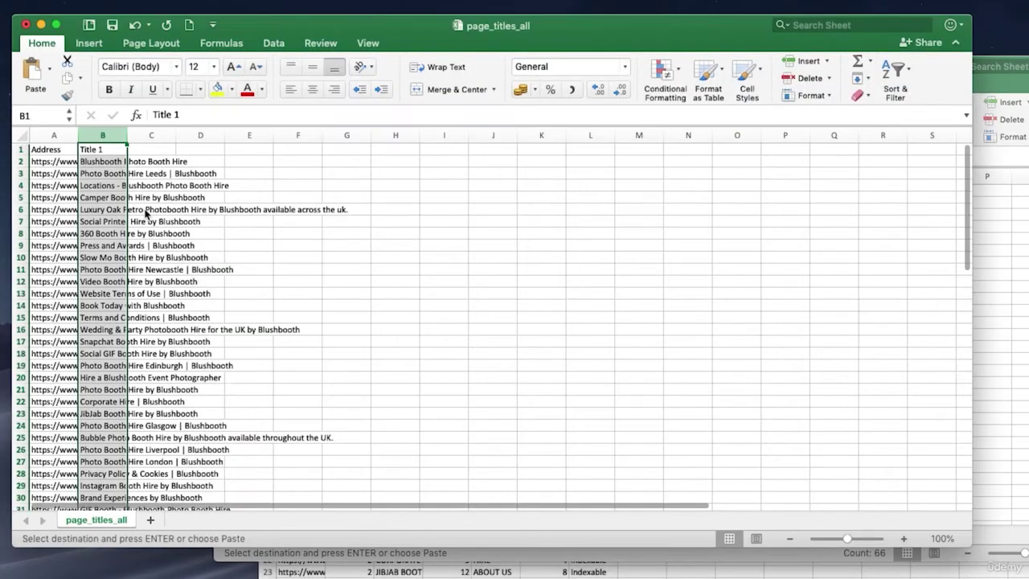
click(143, 131)
key(super+v)
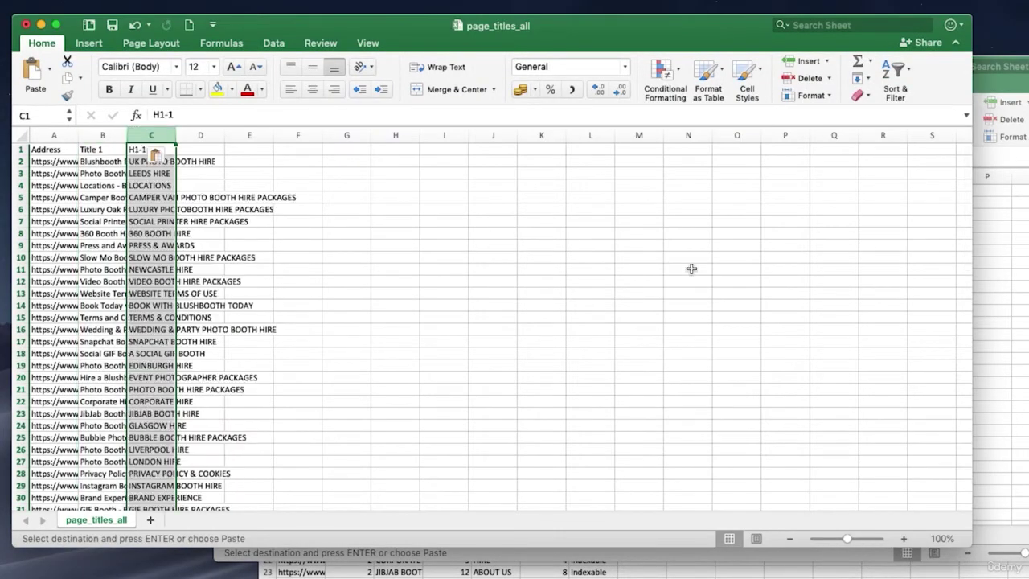
Step: Close the h1_all workbook without keeping the copied data on the clipboard
key(super+grave)
click(403, 176)
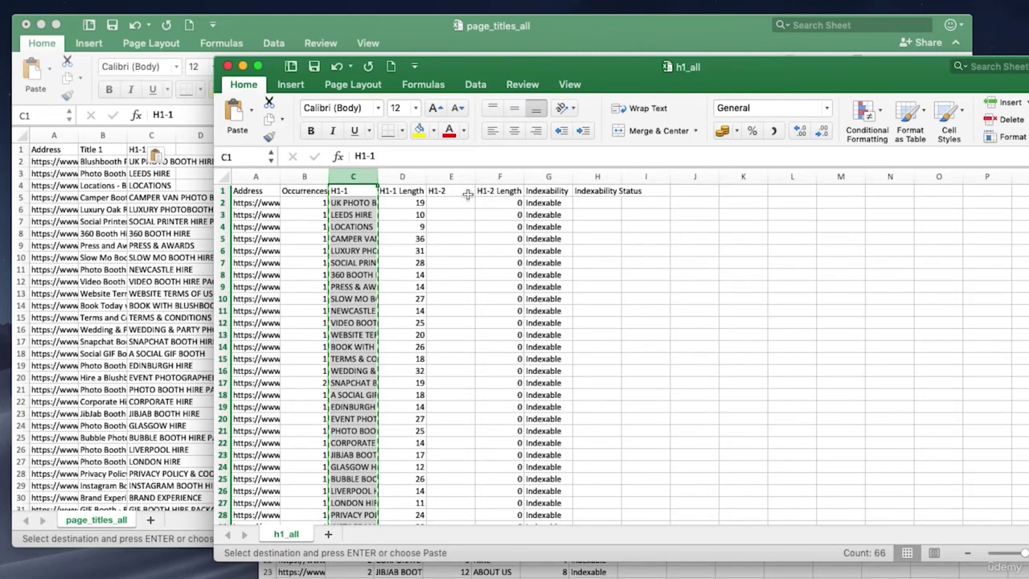
click(227, 66)
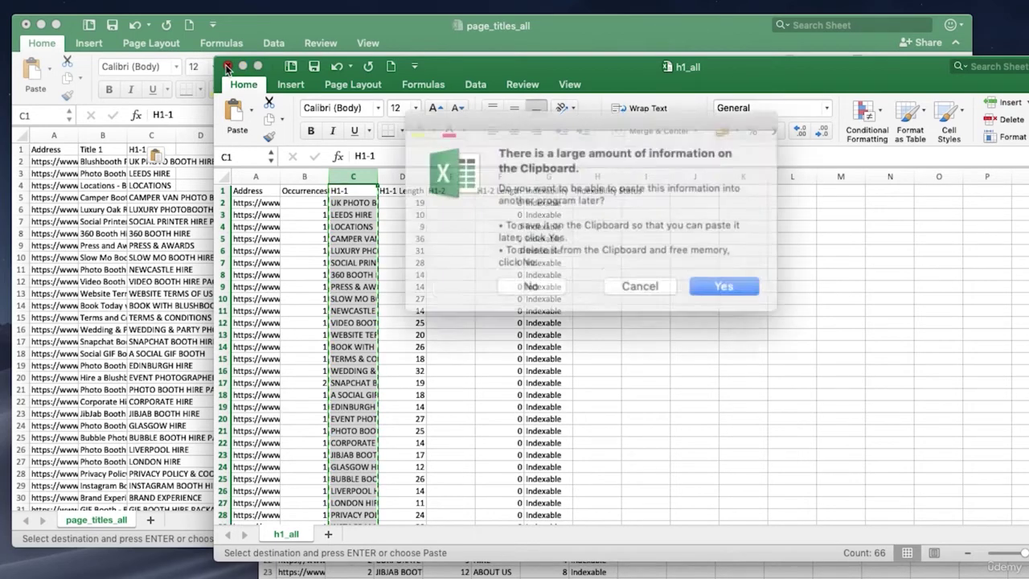
click(552, 278)
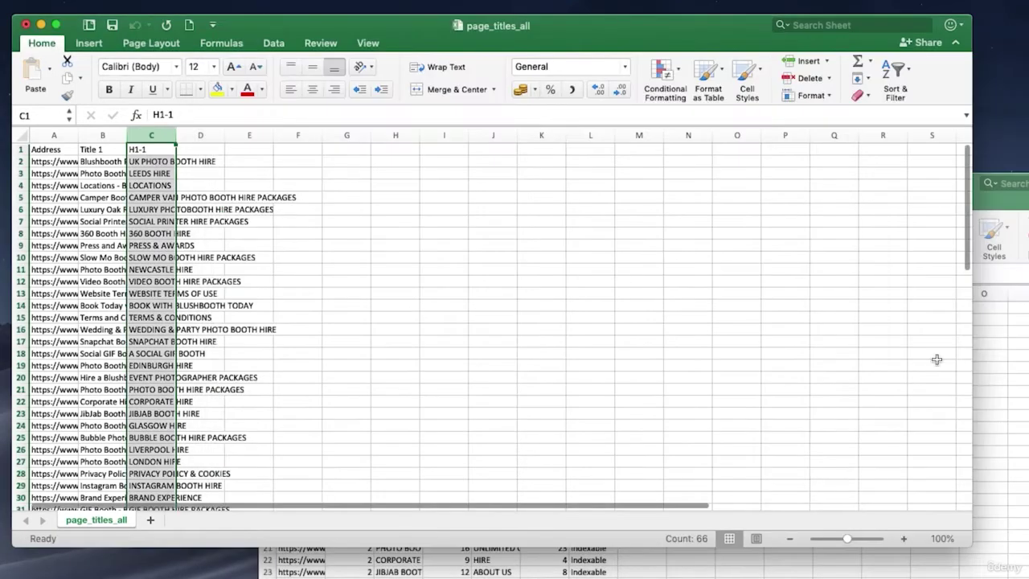
Step: Bring the h2_all workbook to the front, move it higher and enlarge its window
click(994, 372)
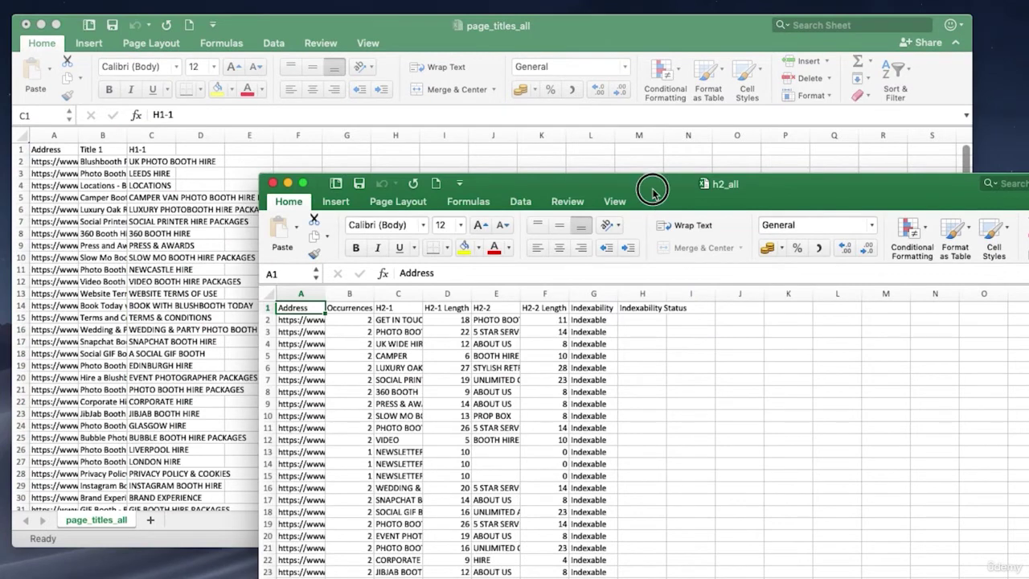
drag(652, 187, 526, 95)
drag(1028, 563, 1028, 578)
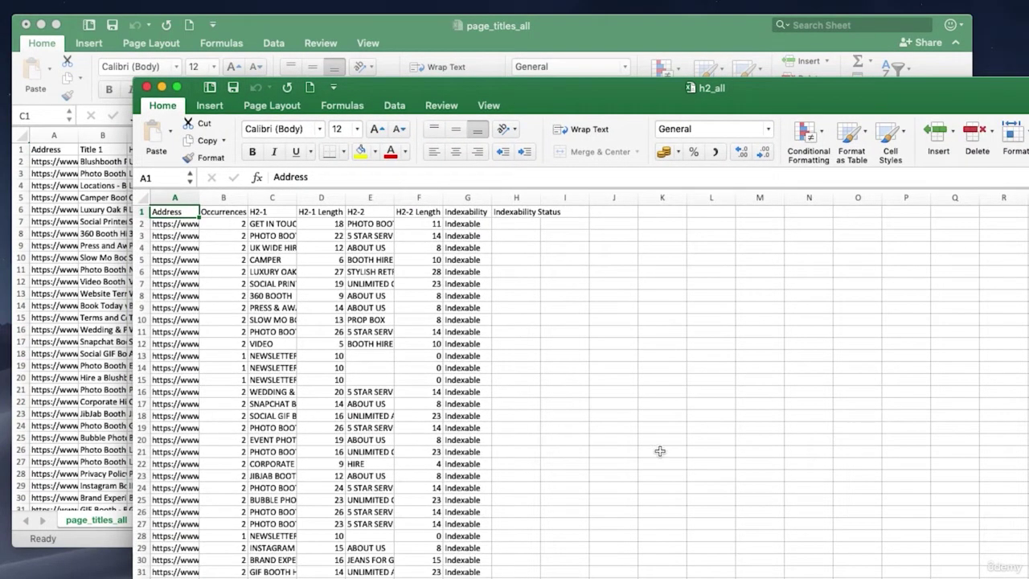
Step: Check the Occurrences values in h2_all and copy its H2-1 column into column D of page_titles_all
click(231, 215)
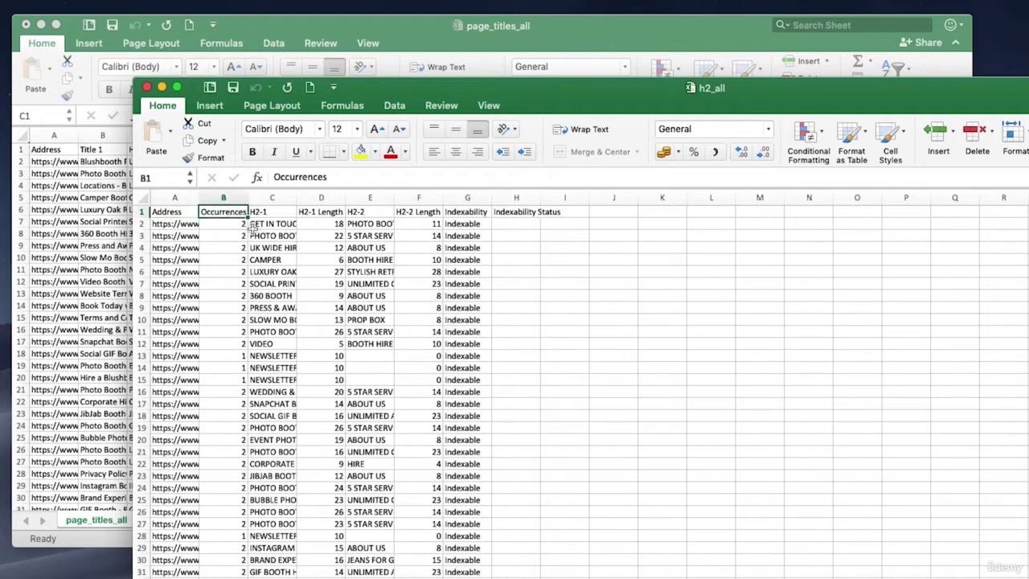
drag(233, 235, 224, 448)
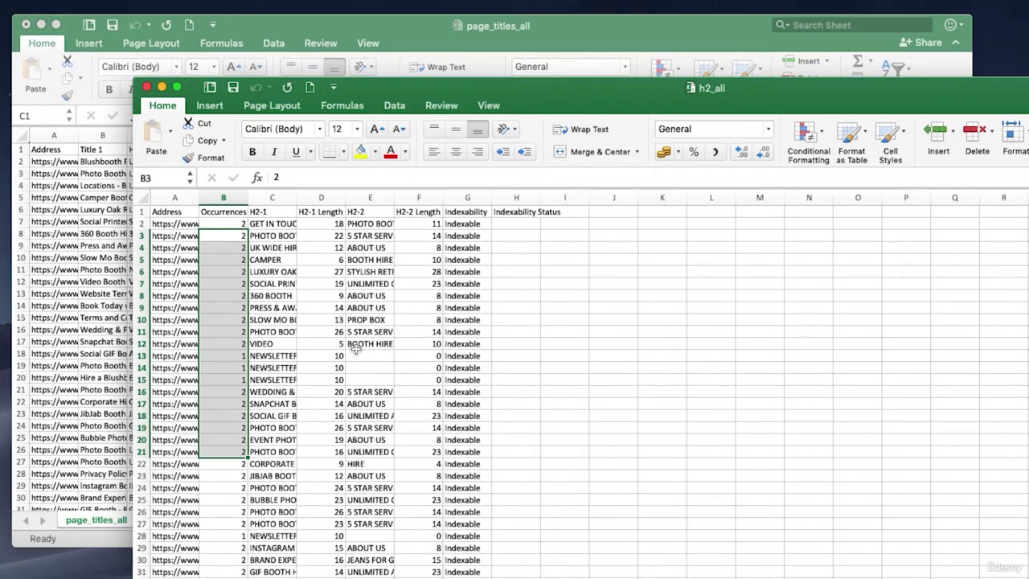
click(271, 197)
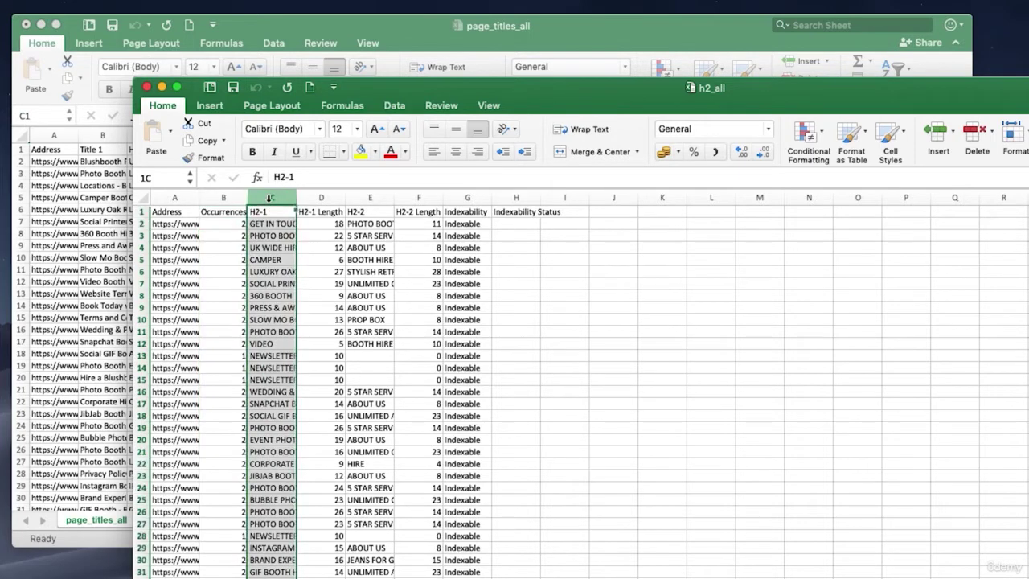
key(super+c)
click(106, 219)
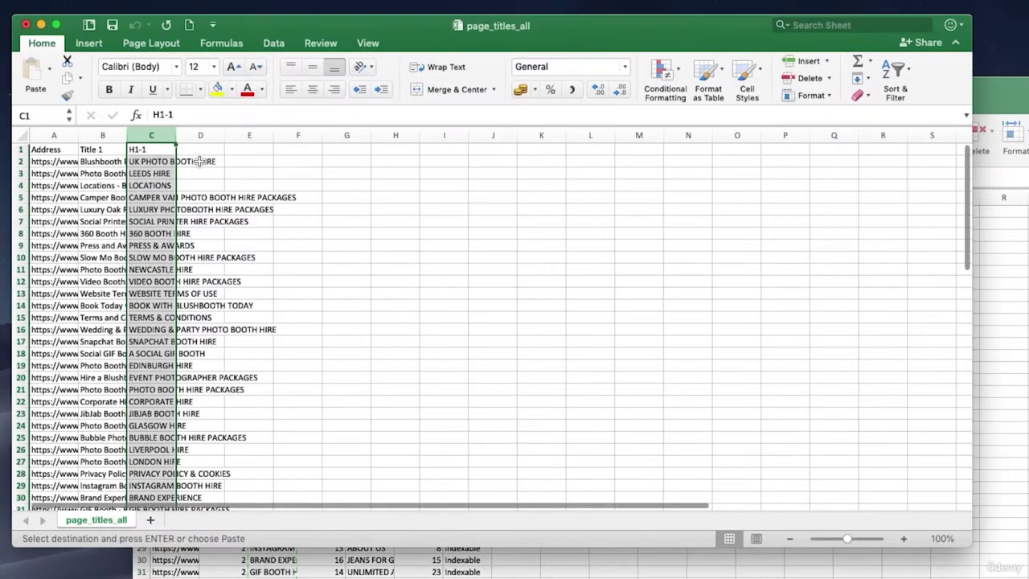
click(200, 135)
key(super+v)
Step: Copy the H2-2 column from h2_all into column E of page_titles_all
key(super+grave)
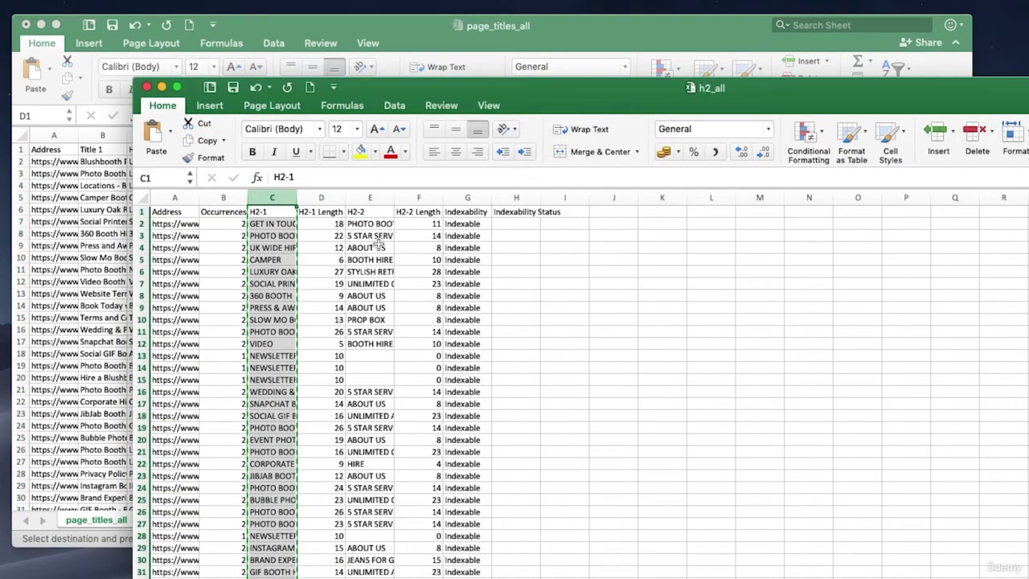
click(363, 198)
key(super+c)
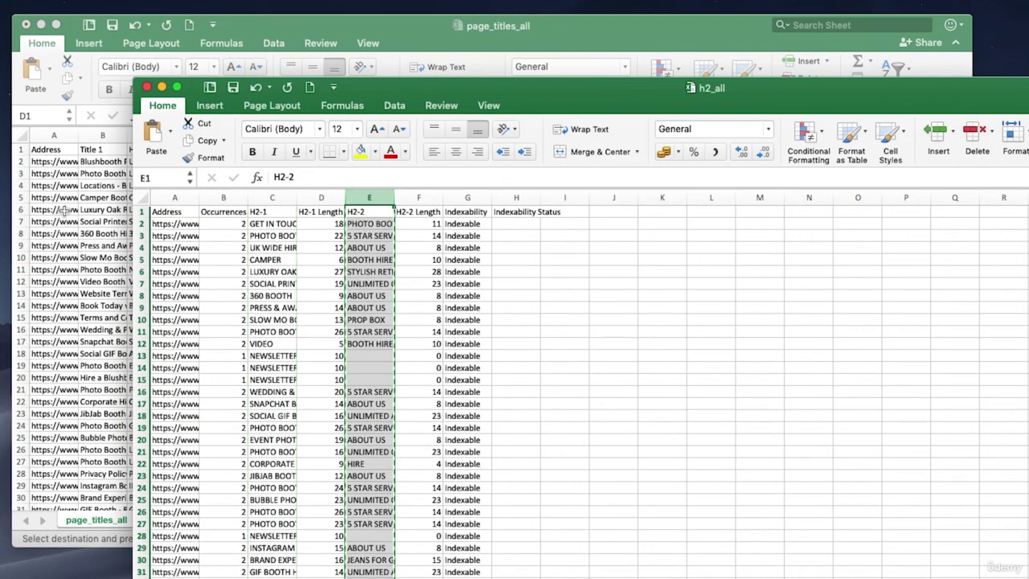
key(super+grave)
click(252, 133)
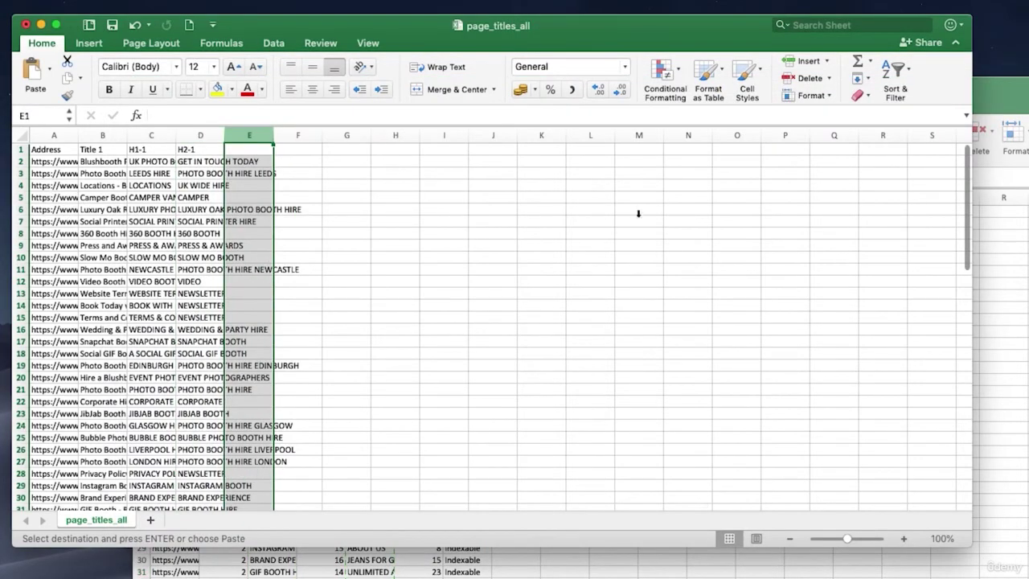
key(super+v)
Step: Close the h2_all workbook, discarding the copied data from the clipboard
key(super+grave)
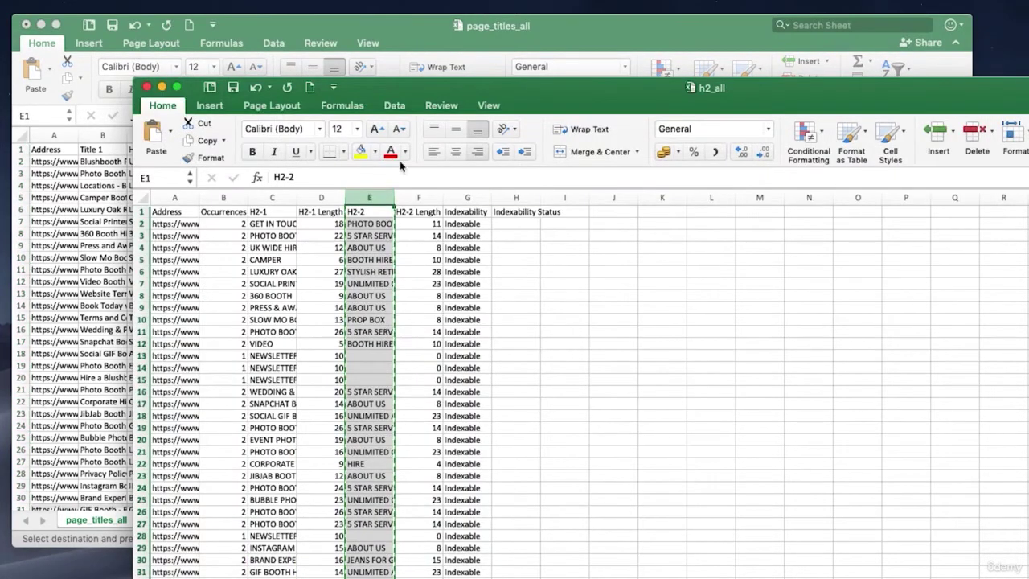
click(321, 198)
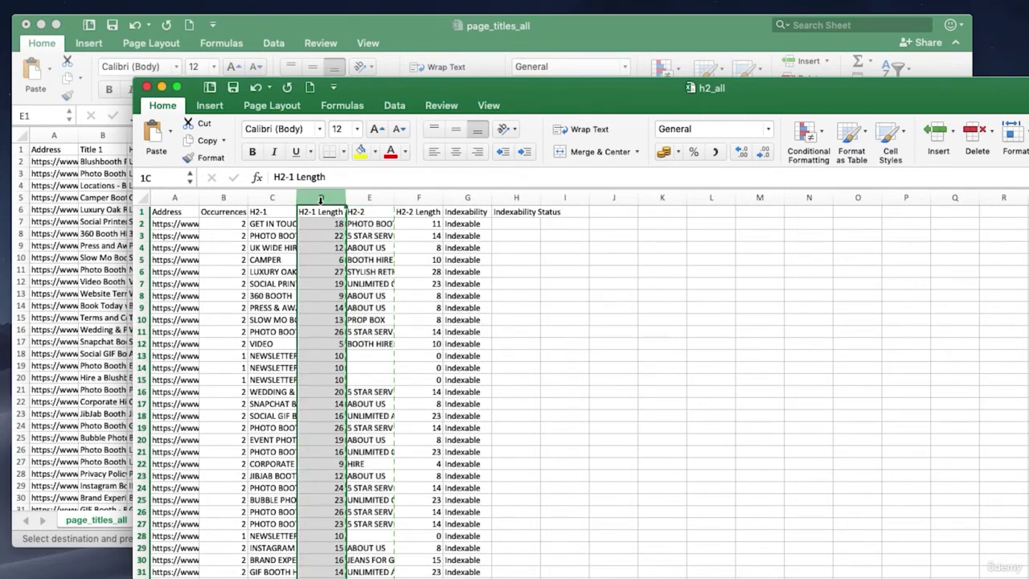
click(145, 86)
key(Escape)
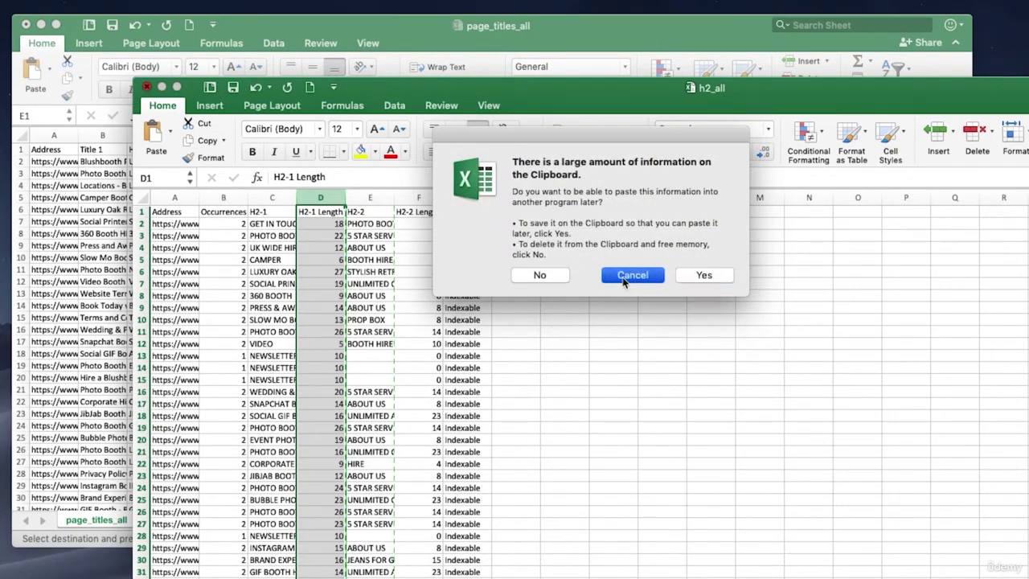
click(146, 86)
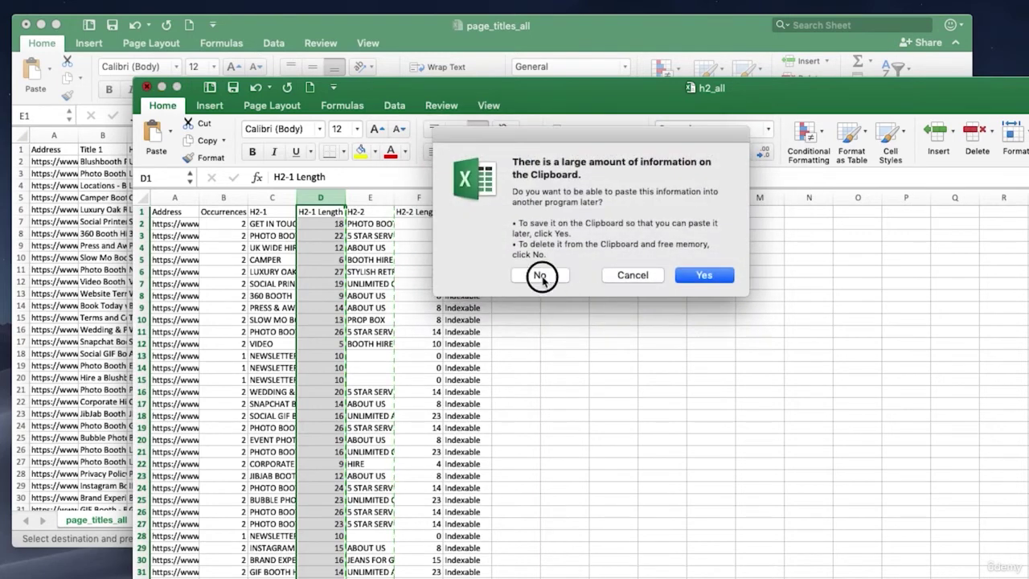
click(540, 276)
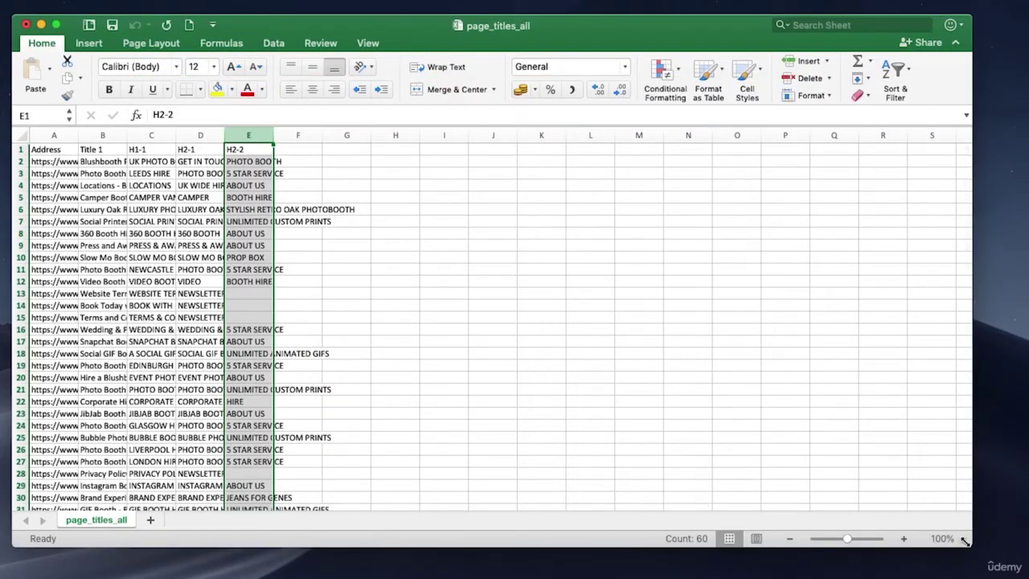
Step: Enlarge the page_titles_all window to fill the screen and zoom the sheet to 130%
drag(970, 545, 1028, 578)
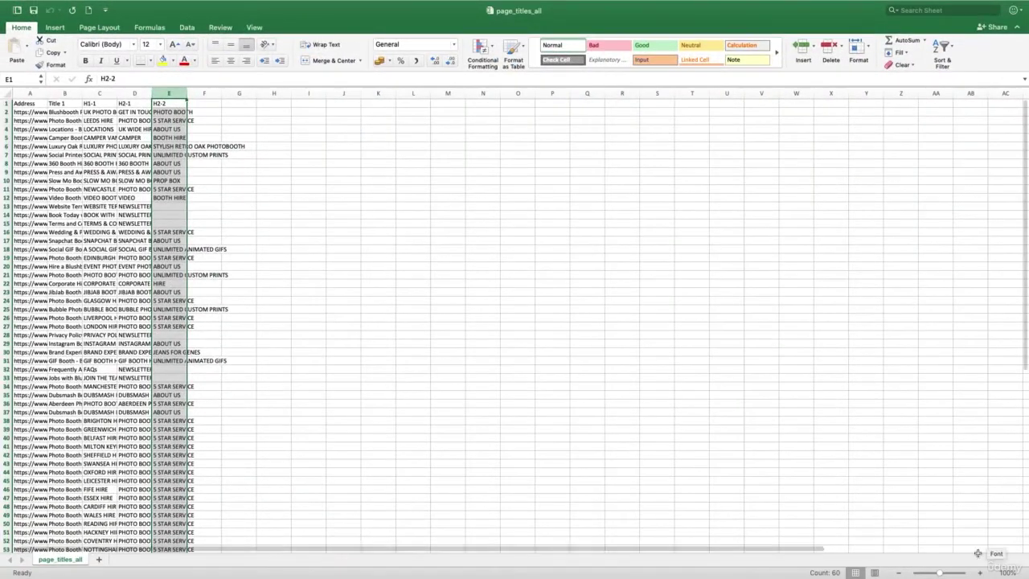
click(981, 573)
click(980, 573)
click(981, 573)
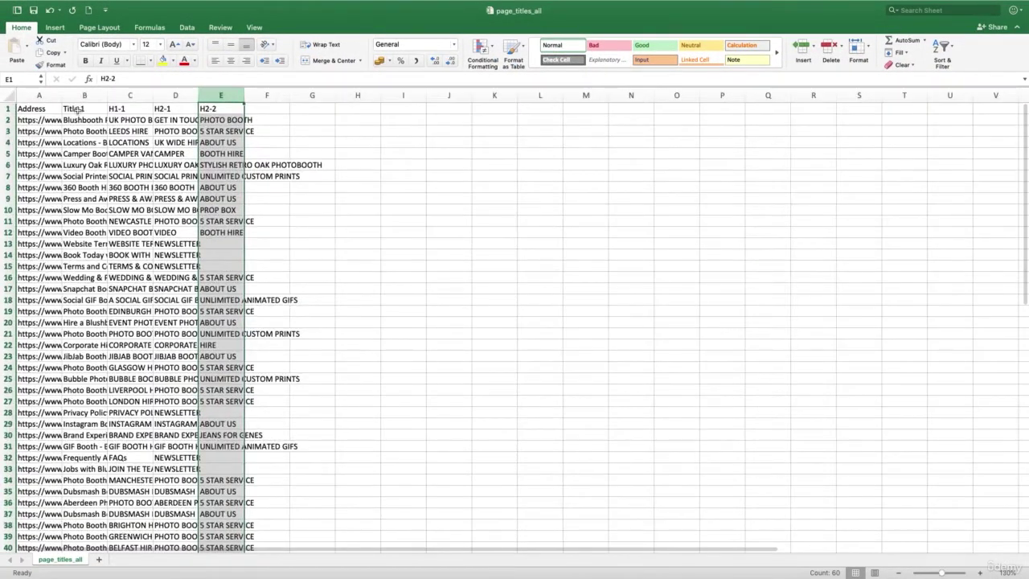
Step: Fit the widths of columns B to E to their contents and make the header row bold
double_click(109, 90)
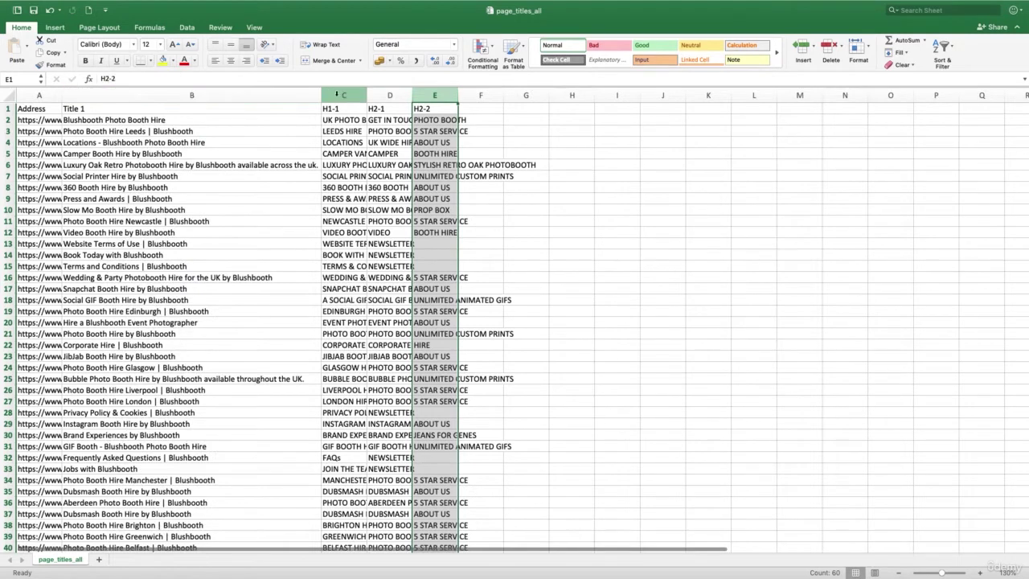
double_click(367, 94)
double_click(528, 95)
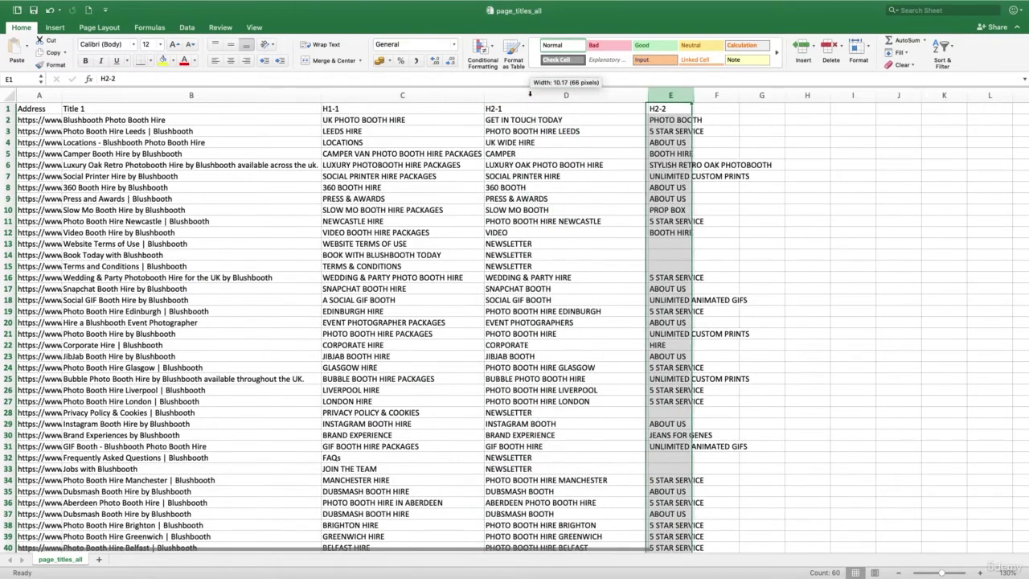
double_click(693, 94)
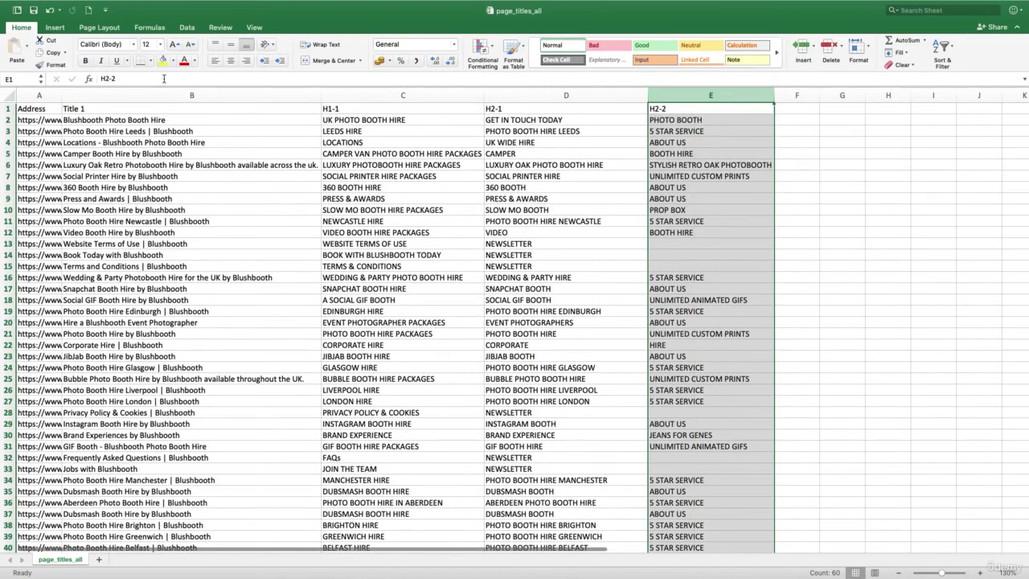
click(7, 108)
click(277, 176)
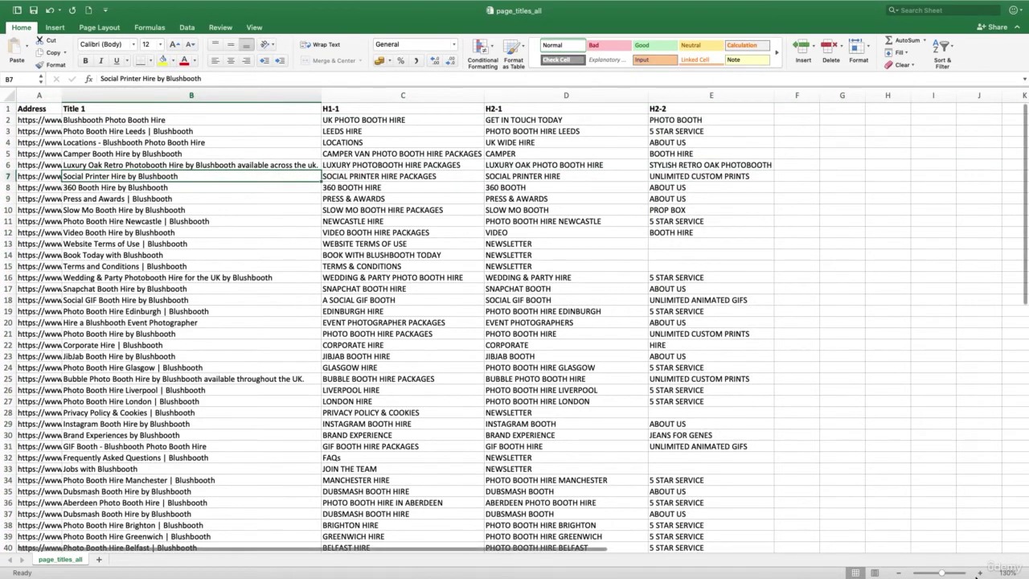
Step: Zoom the sheet to 150% and widen the Address column enough to fit the full URLs
scroll(621, 280, up, 5)
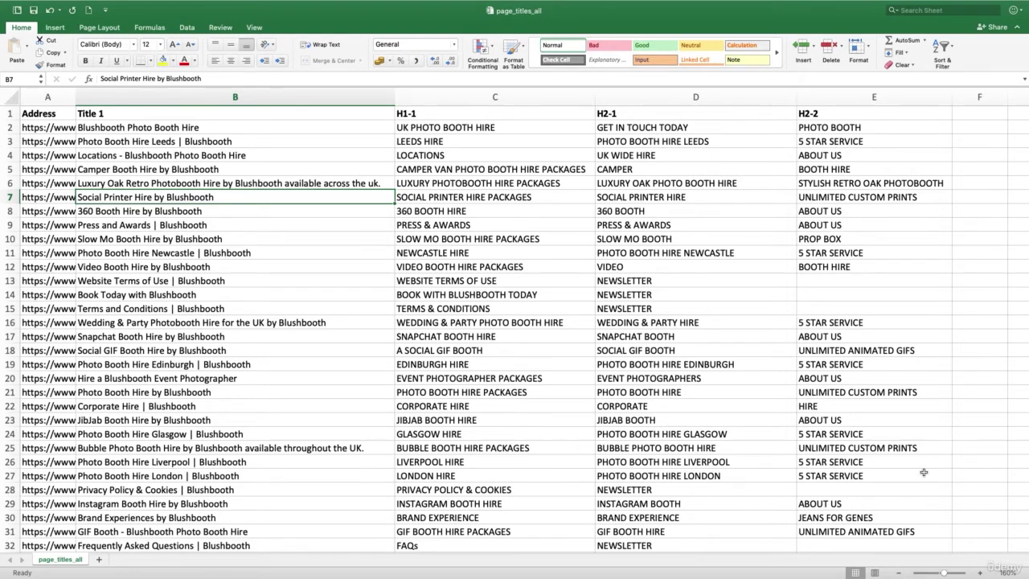
click(899, 572)
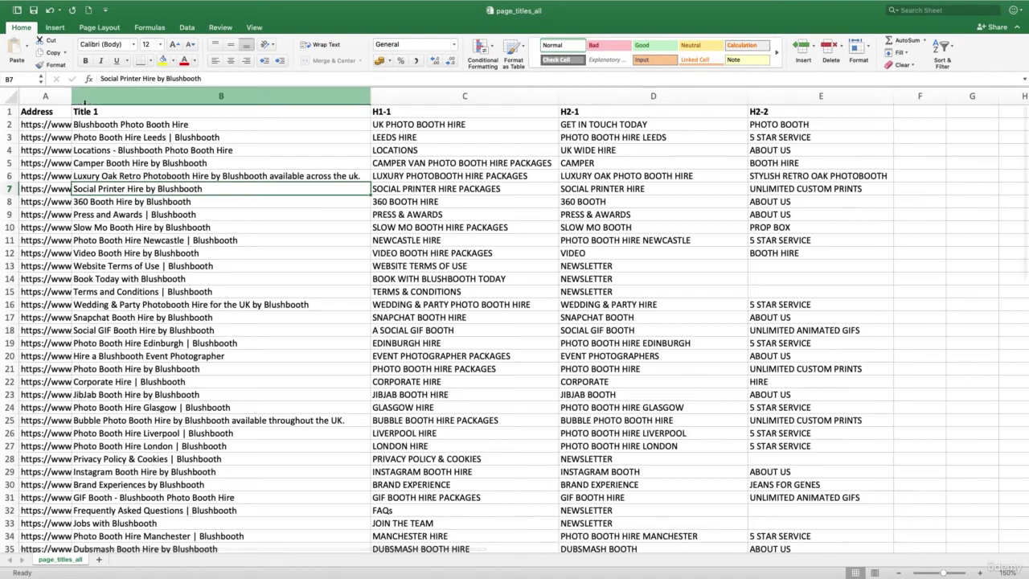
drag(71, 96, 332, 101)
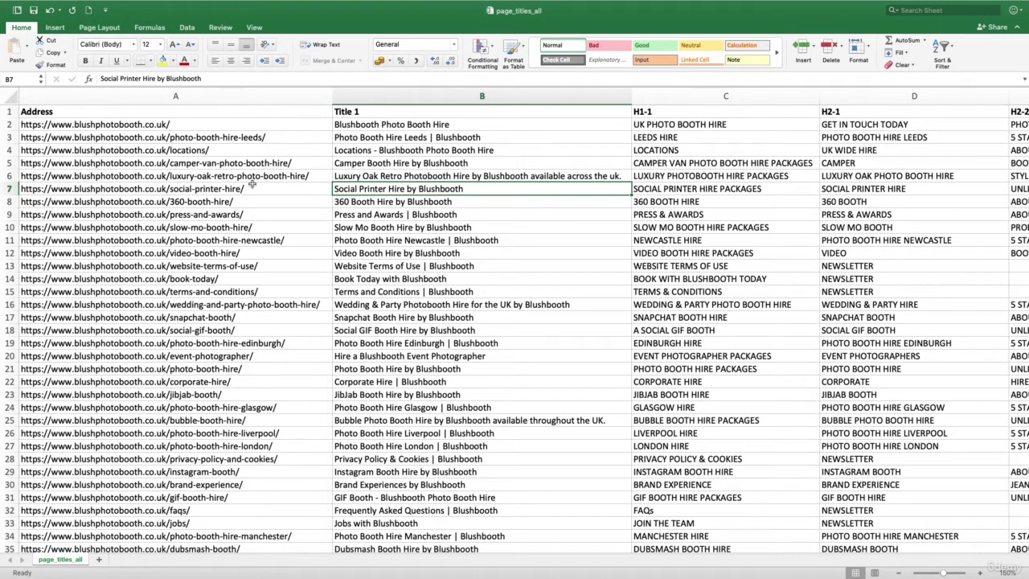
Step: Delete all rows below the photo-booth-hire-leeds page, from row 4 through row 67
click(9, 150)
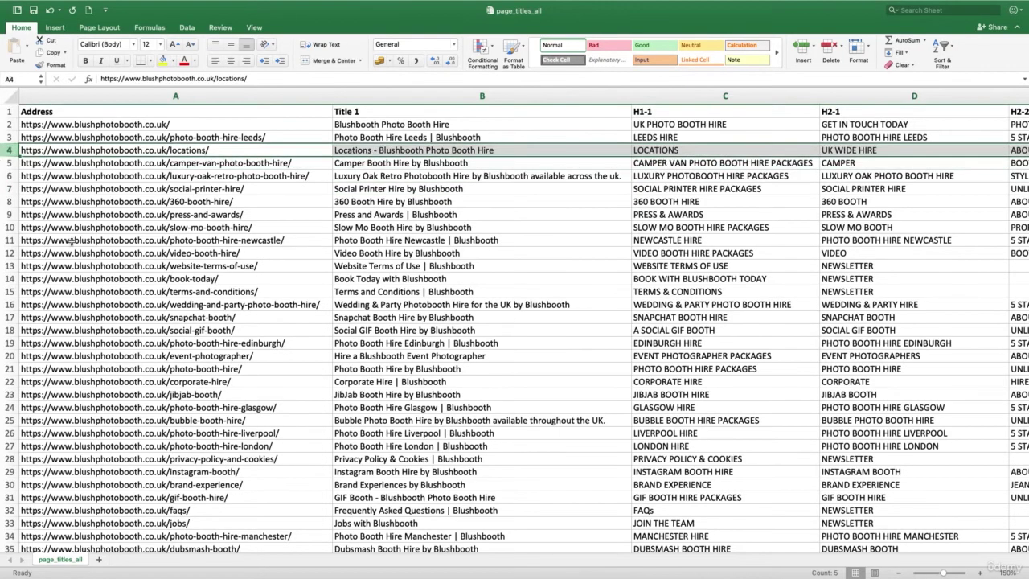
scroll(73, 240, down, 15)
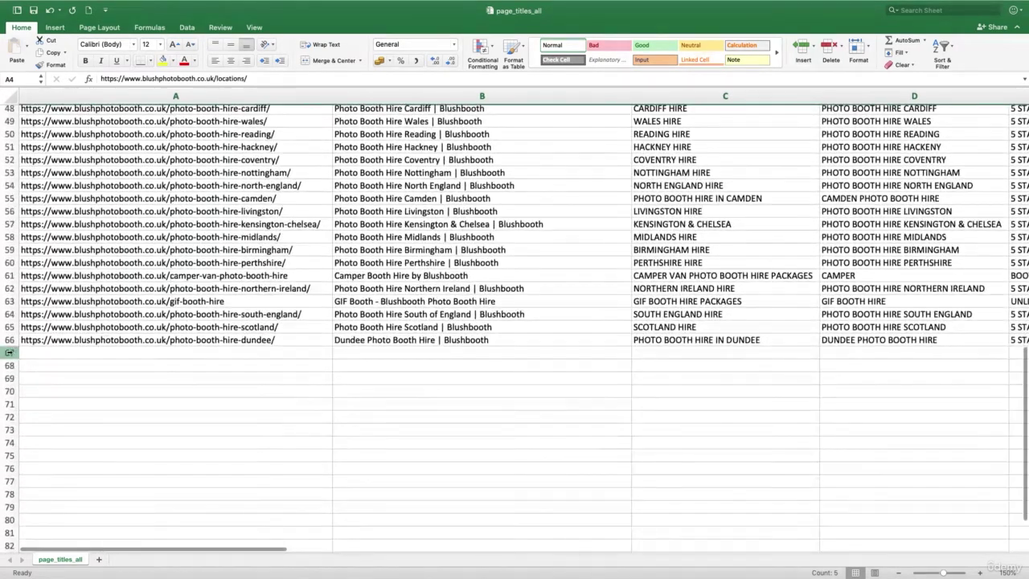
shift+click(10, 352)
right_click(10, 352)
click(69, 418)
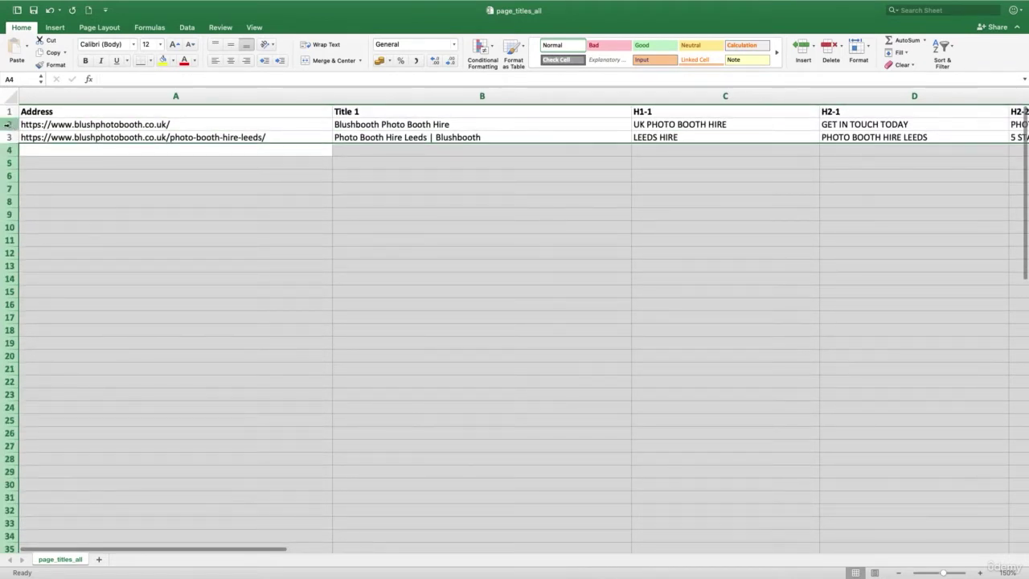
Step: Delete the homepage row directly beneath the headers
click(8, 124)
right_click(8, 123)
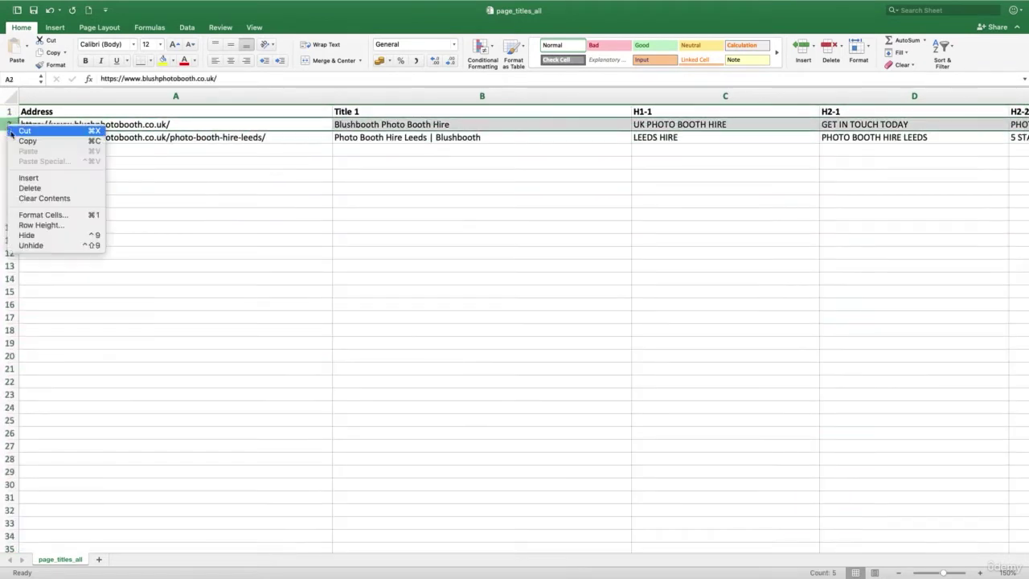
click(48, 188)
click(314, 201)
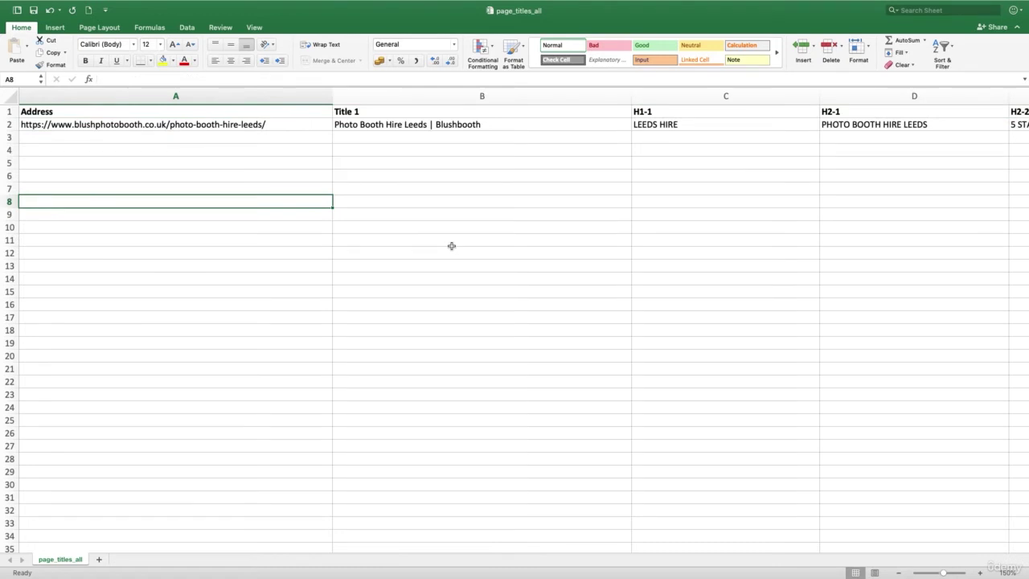
scroll(452, 246, right, 1)
scroll(452, 246, left, 1)
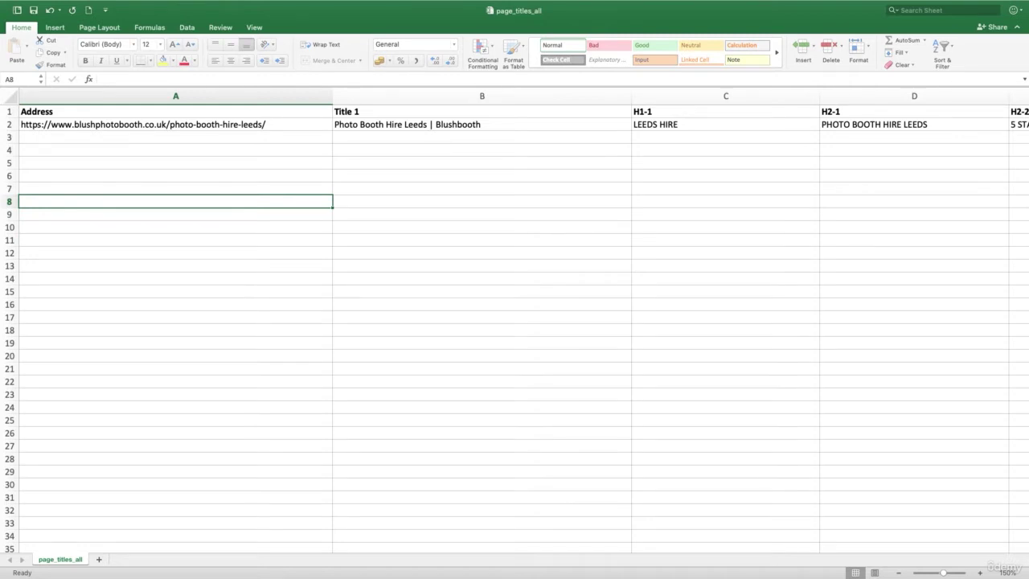
Step: Copy the photo-booth-hire-leeds URL from cell A2 and open it in the Chrome browser
click(291, 122)
key(super+c)
key(ctrl+Right)
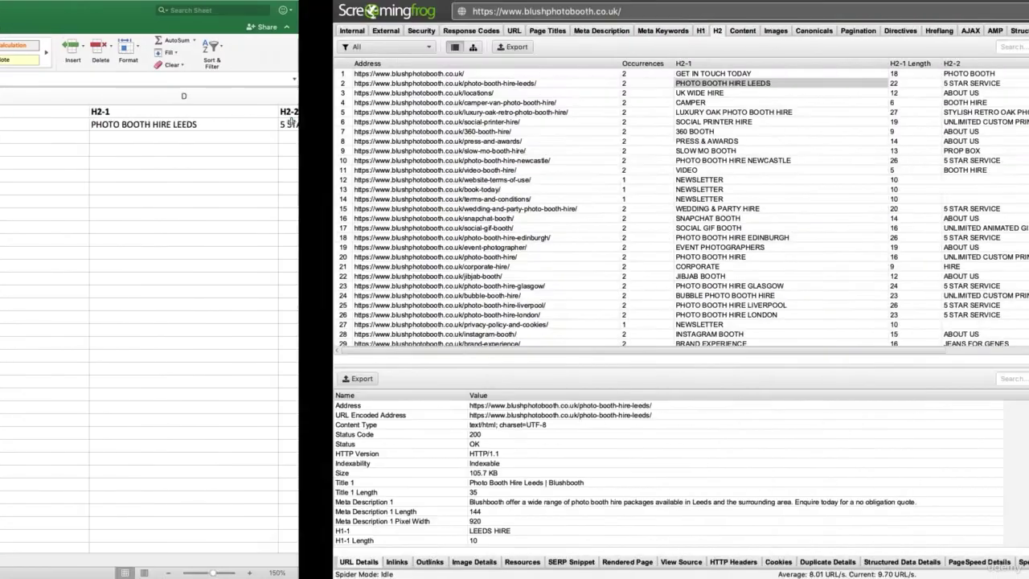
key(ctrl+Right)
click(251, 32)
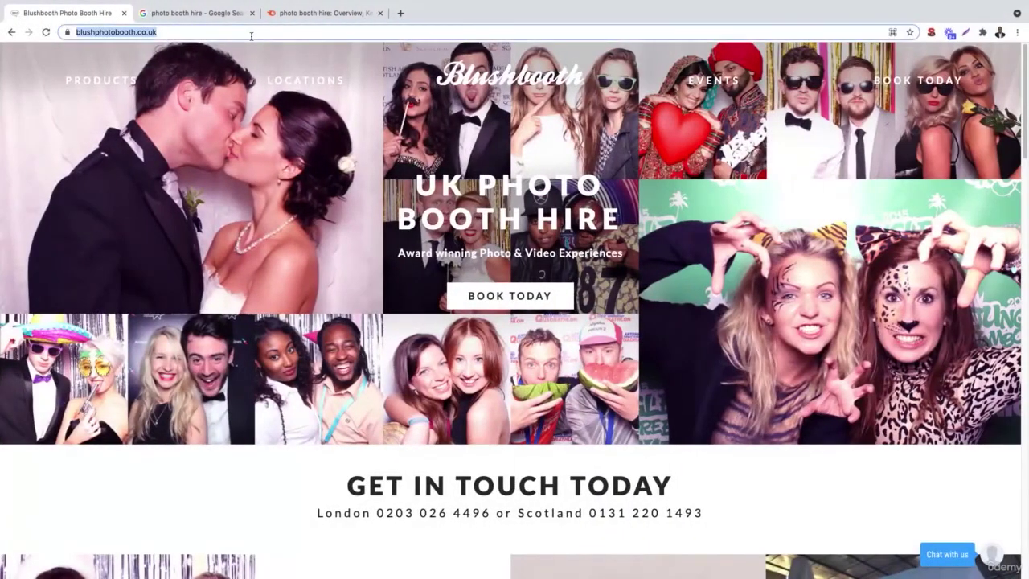
key(super+v)
key(Return)
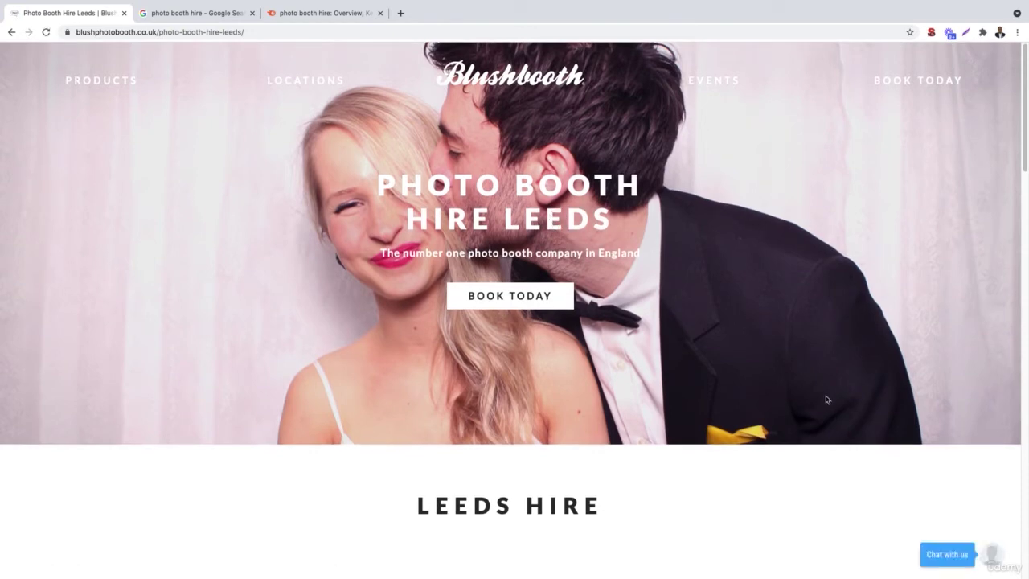
Step: Examine the headings down the length of the Leeds page and return to the page_titles_all workbook in Excel
scroll(702, 412, down, 2)
scroll(703, 412, down, 8)
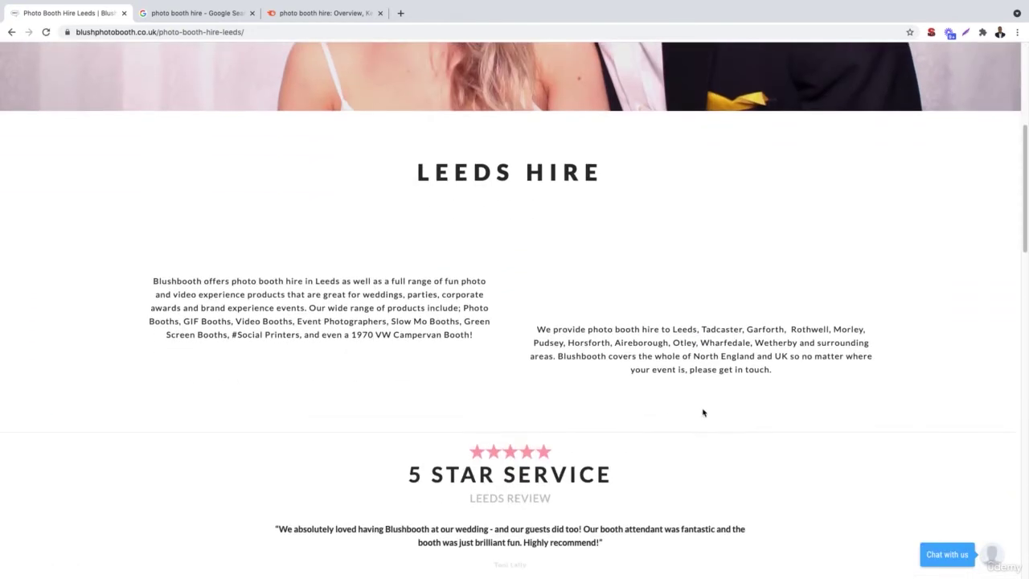
scroll(703, 412, down, 3)
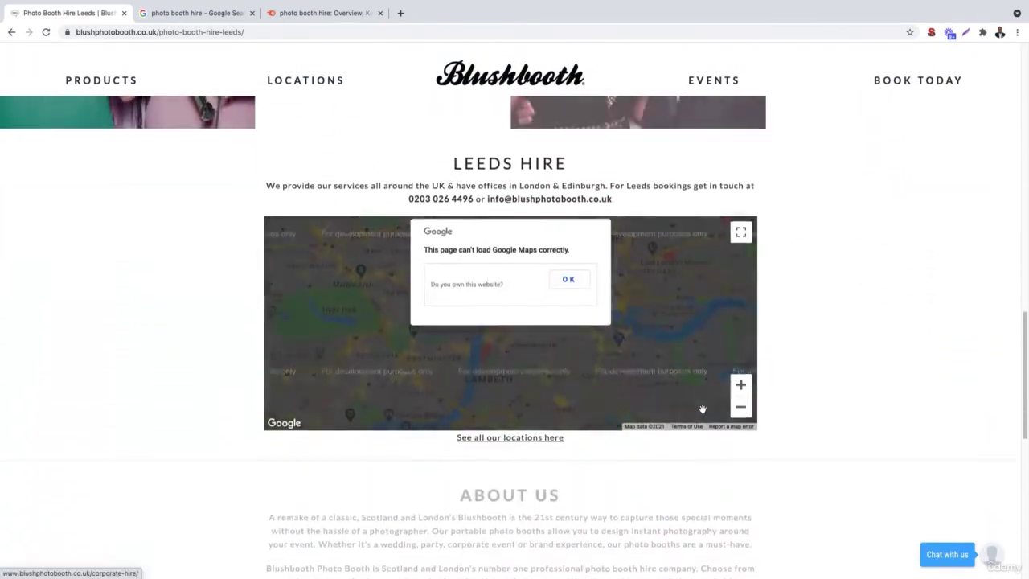
scroll(703, 412, down, 3)
scroll(702, 412, up, 2)
scroll(703, 412, up, 14)
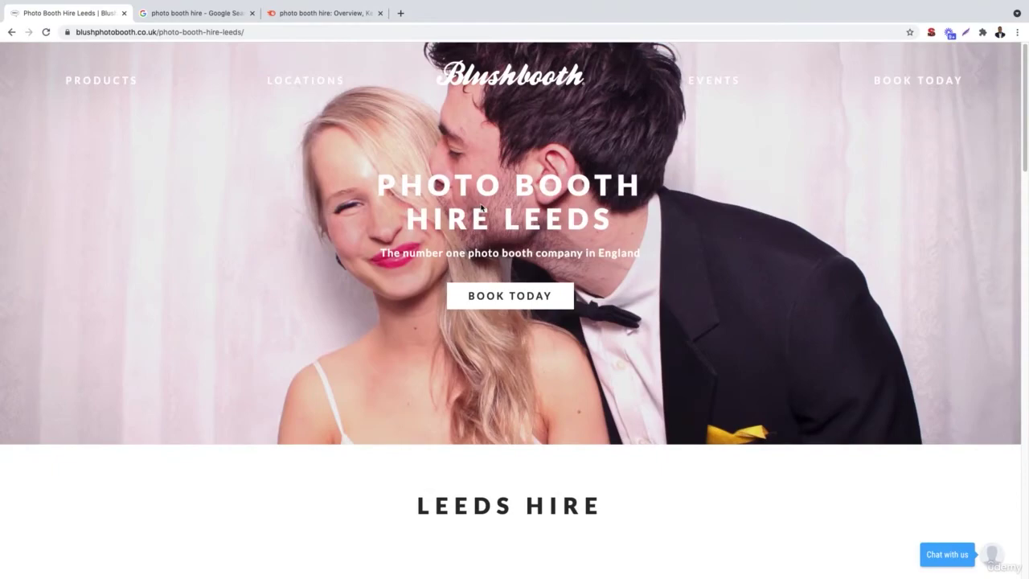
key(ctrl+Left)
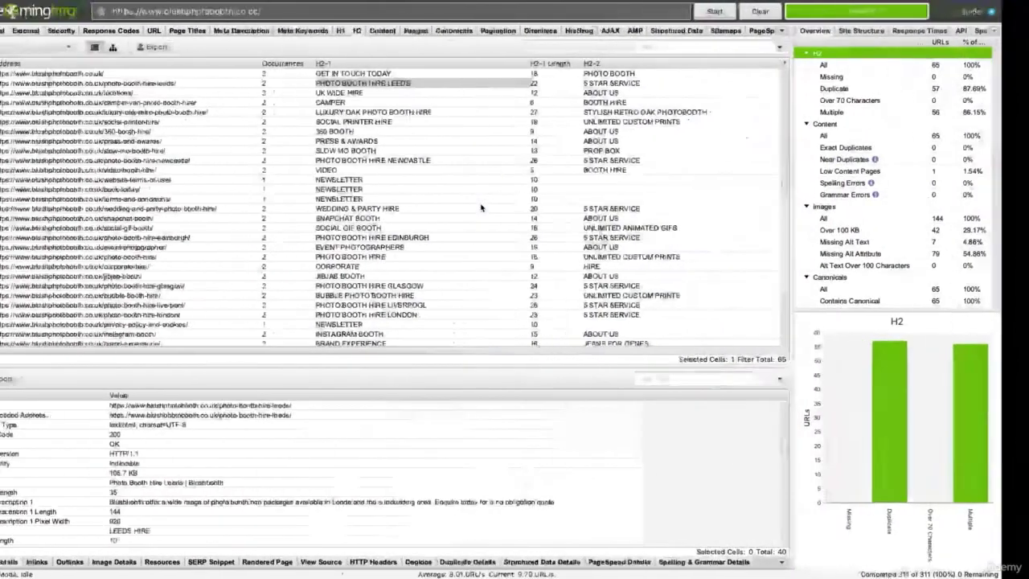
key(ctrl+Left)
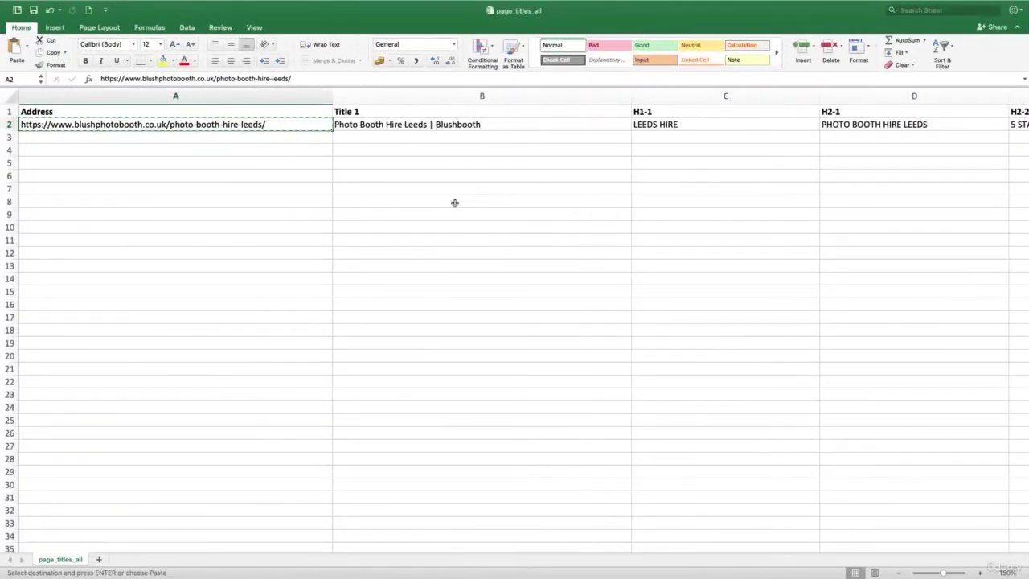
Step: Examine the Leeds page's Title 1, H1-1, H2-1 and H2-2 entries in row 2
scroll(450, 203, right, 2)
scroll(444, 202, right, 3)
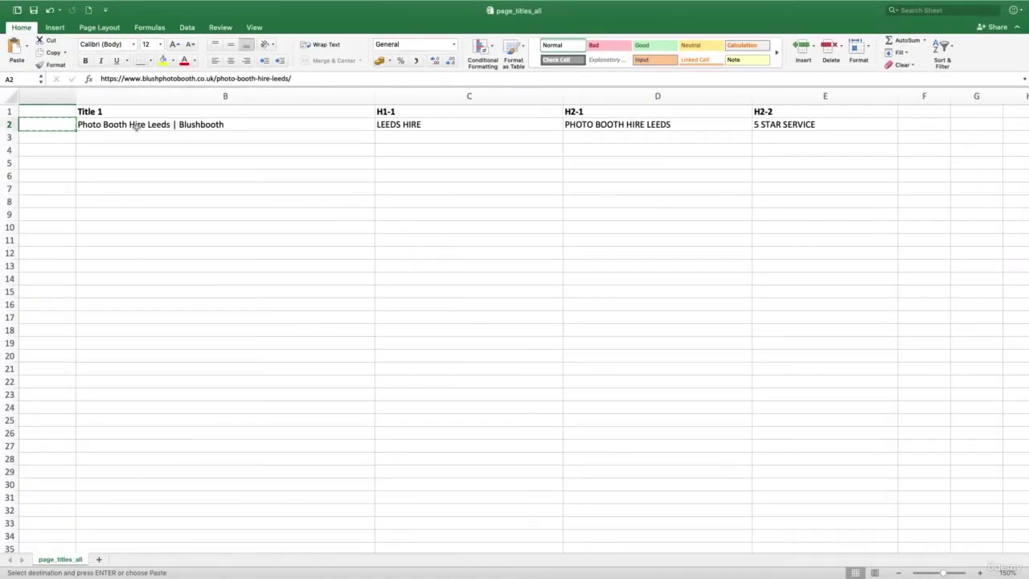
click(418, 125)
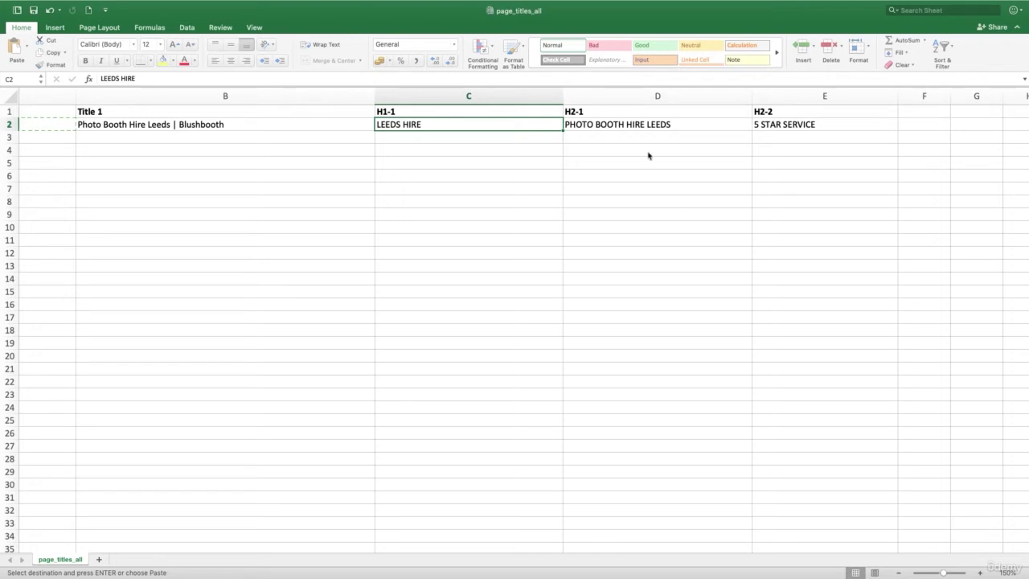
click(631, 124)
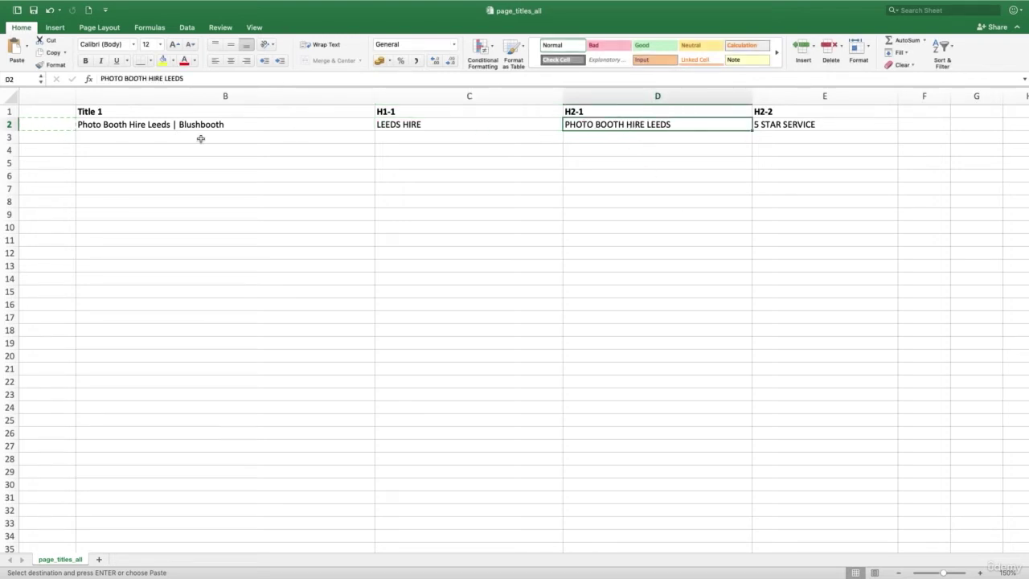
click(101, 126)
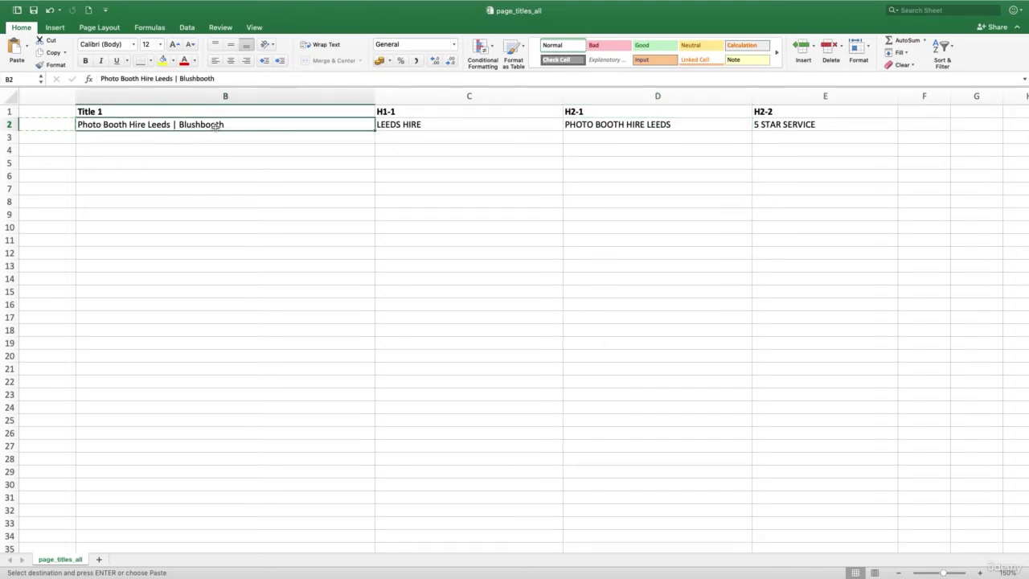
click(768, 125)
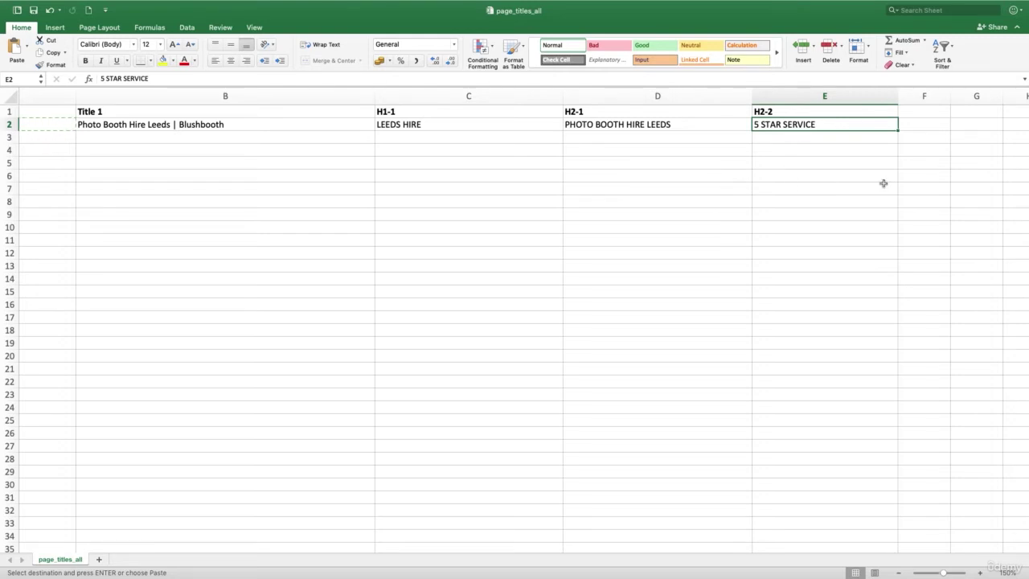
Step: Duplicate the Leeds page title from B2 into B4 and copy the H1 text in C2
key(Home)
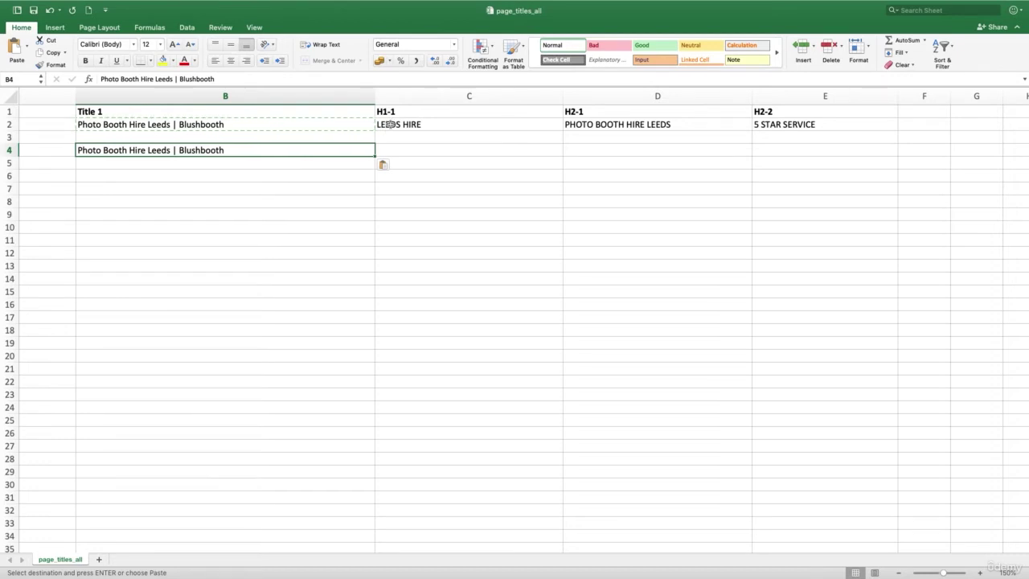
click(389, 125)
key(super+c)
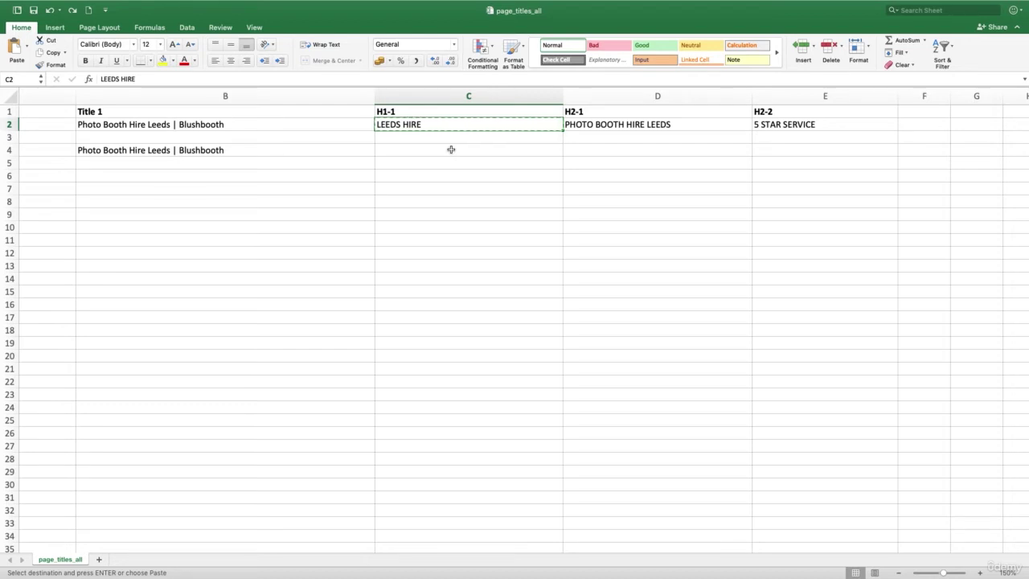
Step: Switch to Chrome and examine the Google results for "photo booth hire", comparing the query with the titles of the organic listings
key(ctrl+Right)
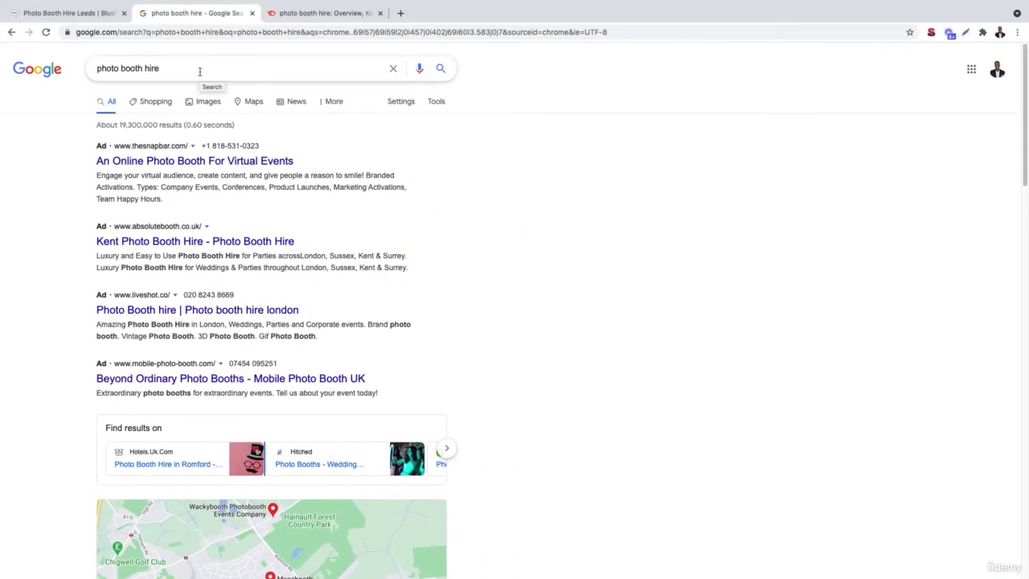
drag(200, 72, 75, 62)
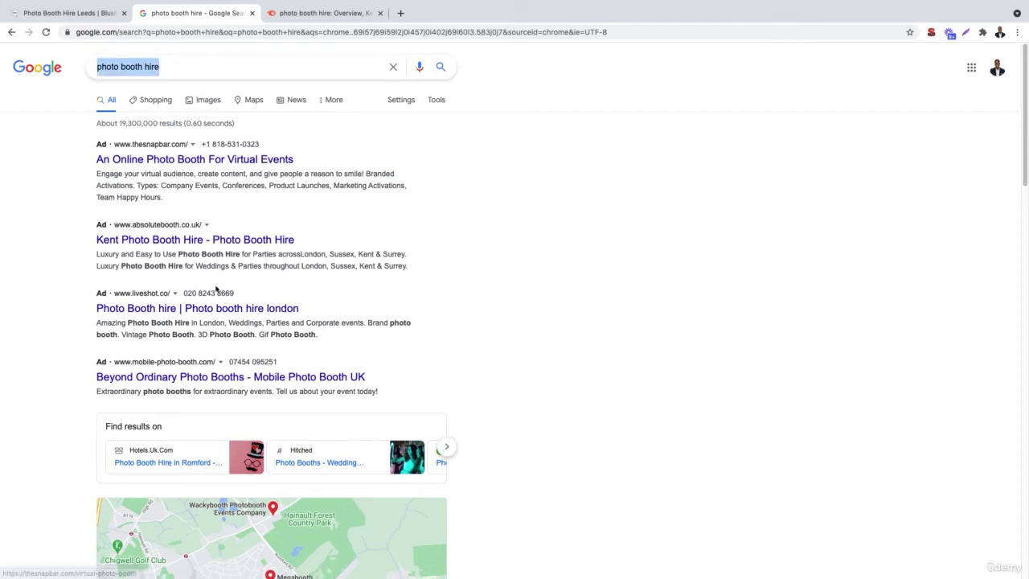
scroll(215, 290, down, 10)
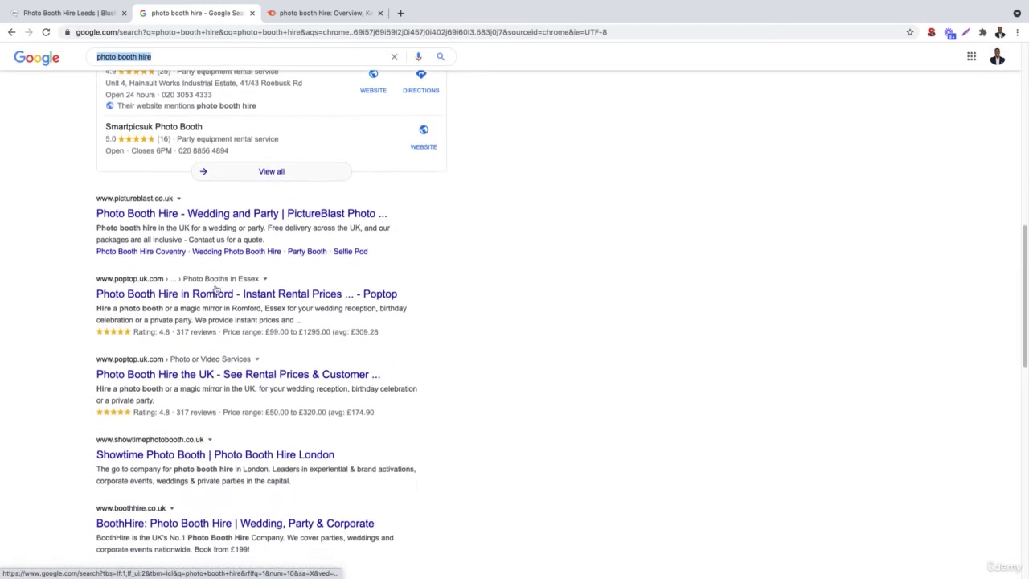
scroll(215, 287, down, 2)
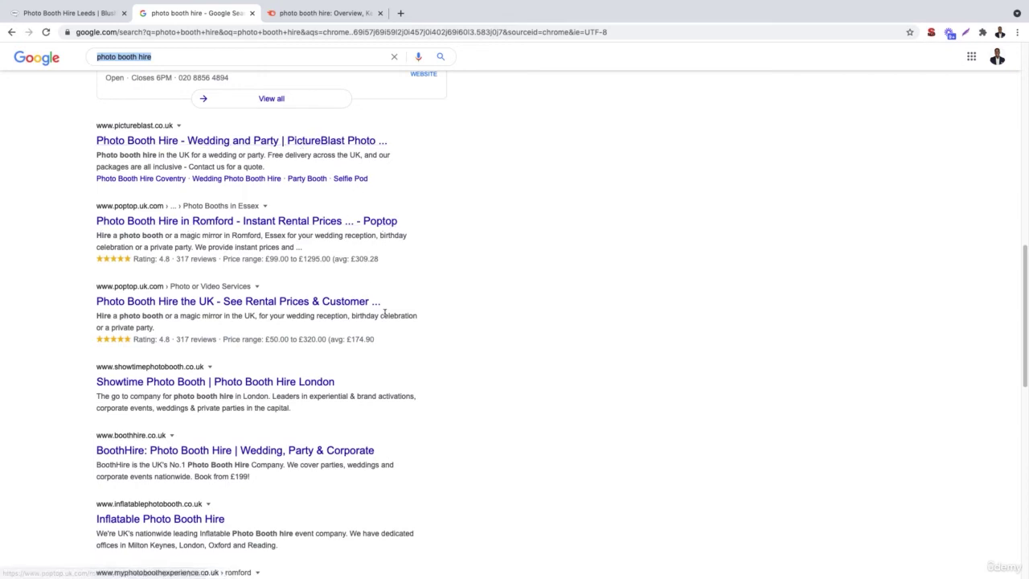
scroll(385, 257, down, 1)
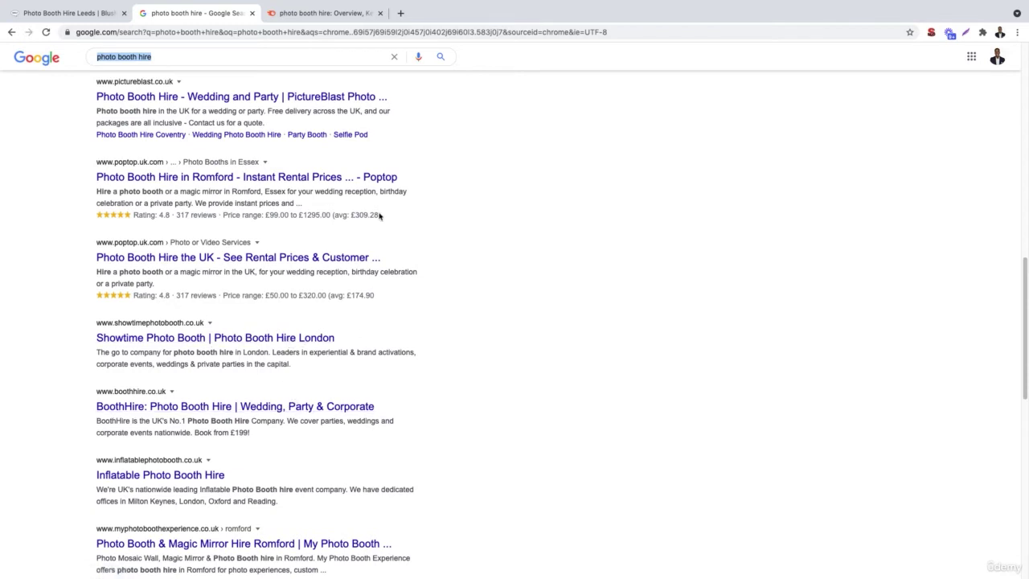
scroll(380, 216, up, 3)
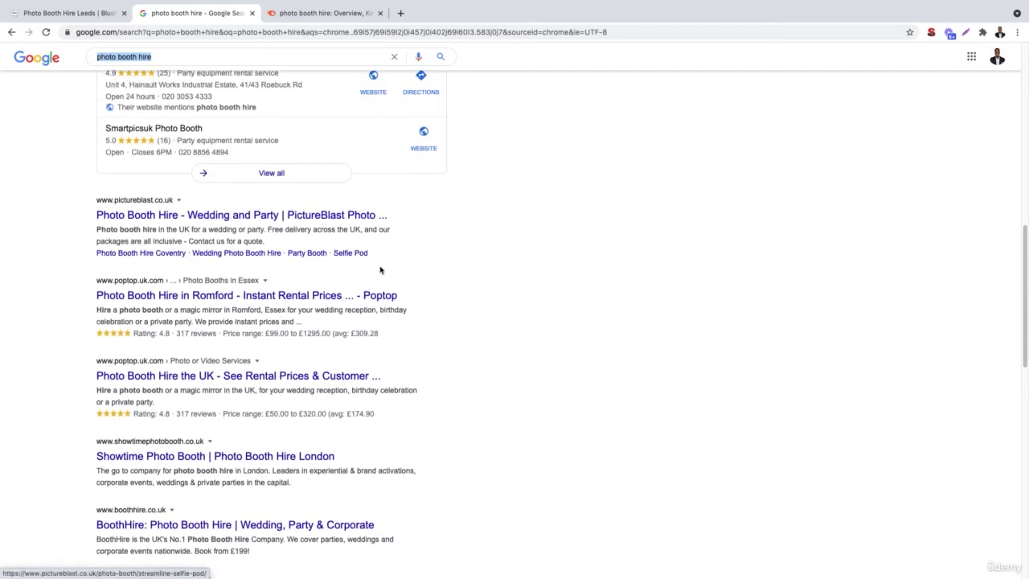
scroll(380, 270, down, 2)
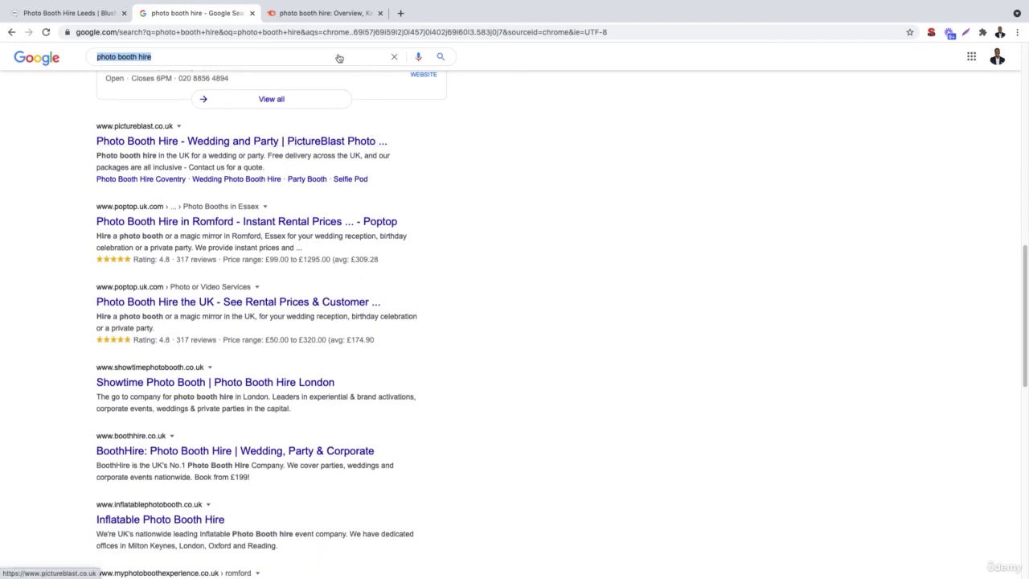
Step: Review the keyword variations, questions and related keywords for "photo booth hire" in the Semrush Keyword Overview
click(315, 13)
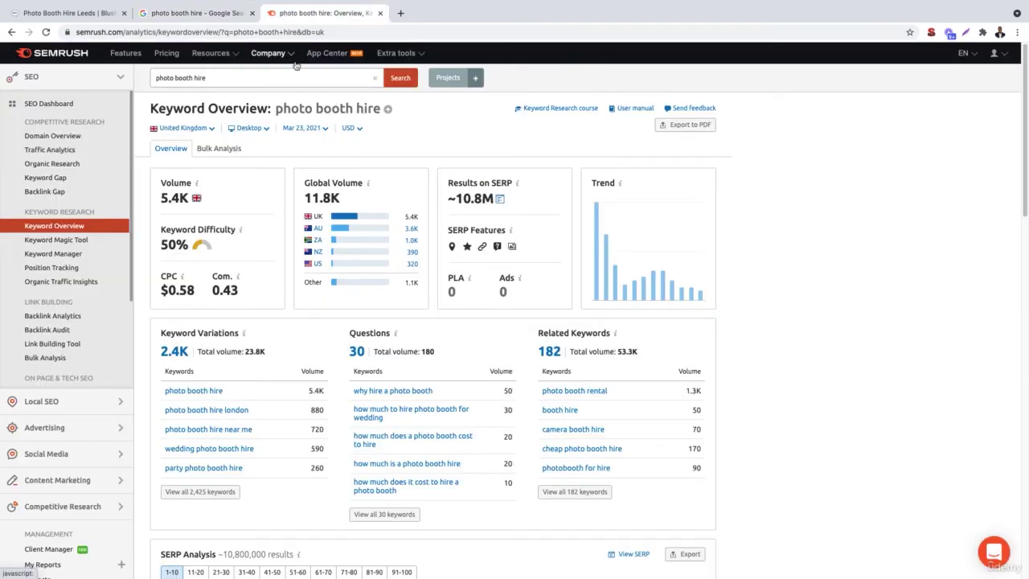
drag(231, 78, 149, 79)
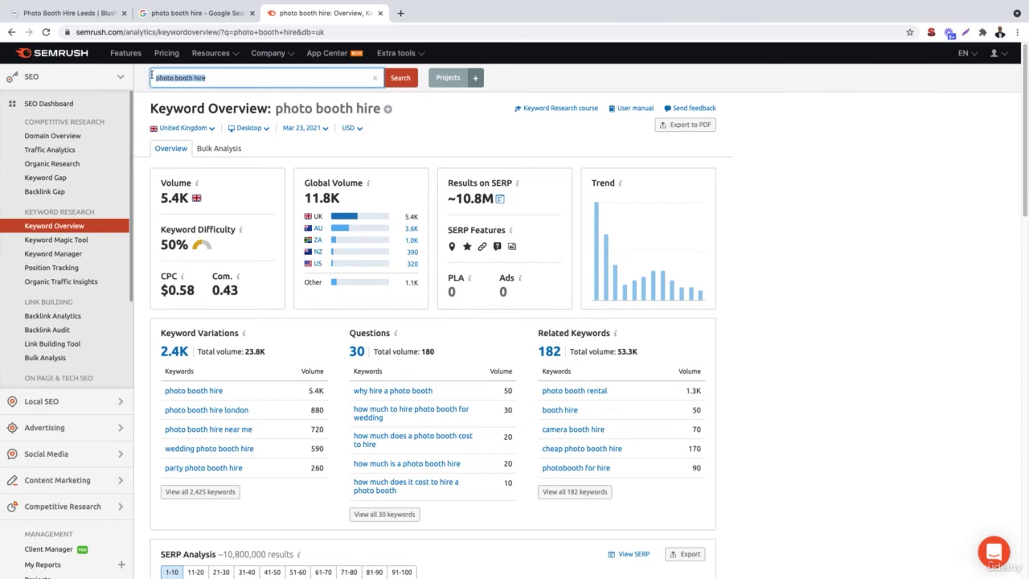
scroll(193, 340, down, 2)
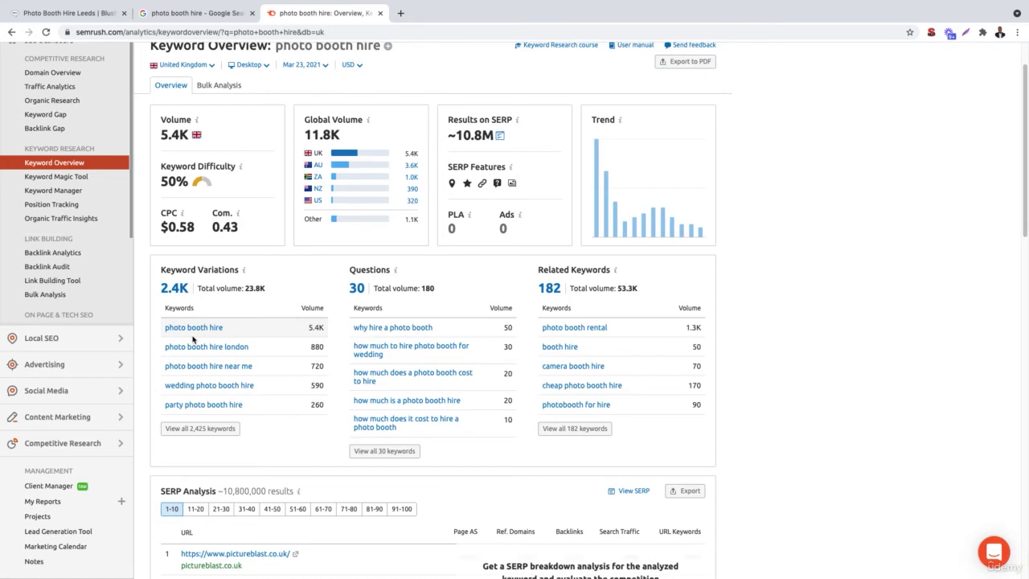
scroll(193, 340, down, 1)
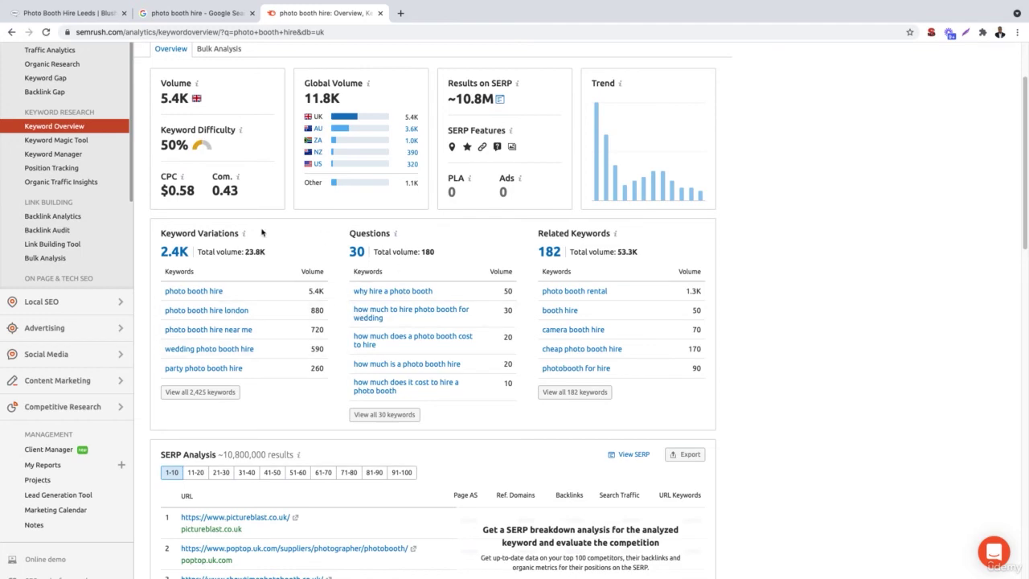
Step: Return to the Excel workbook and enter "Photo Booth Rental Leeds - Booths To Hire For All Occasions" as the new H1 in cell C4
key(ctrl+Left)
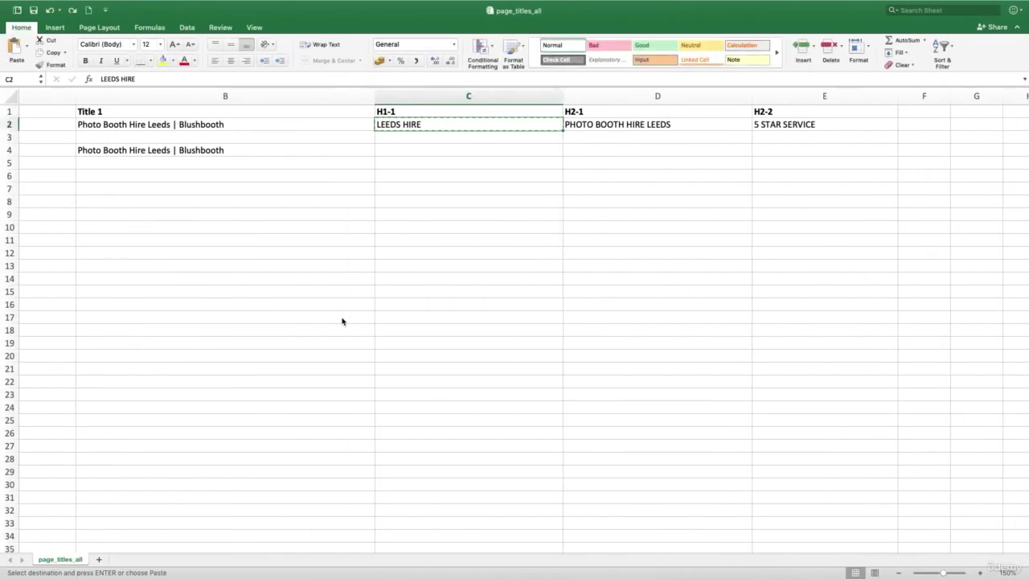
click(402, 153)
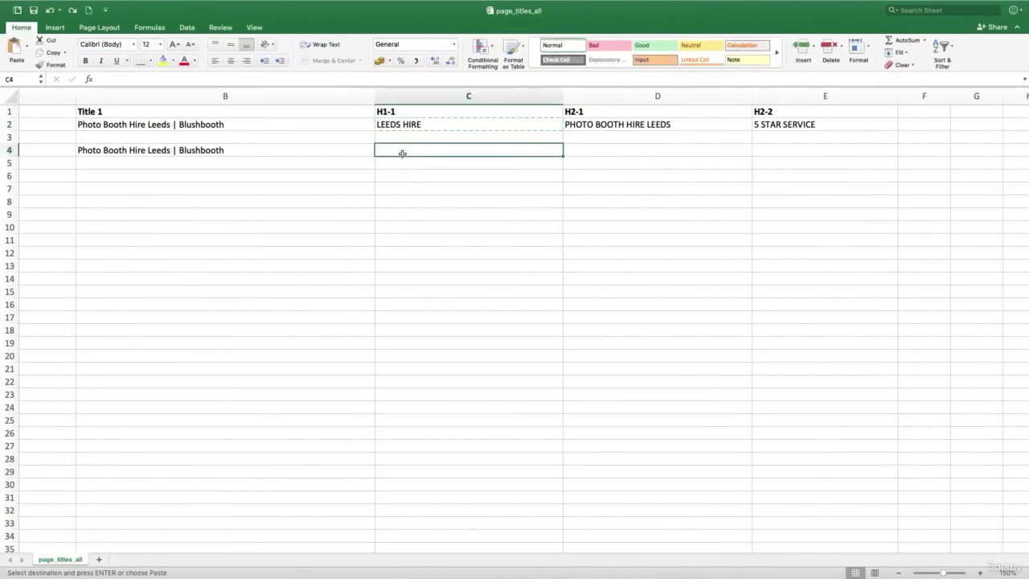
text(Photo Bo)
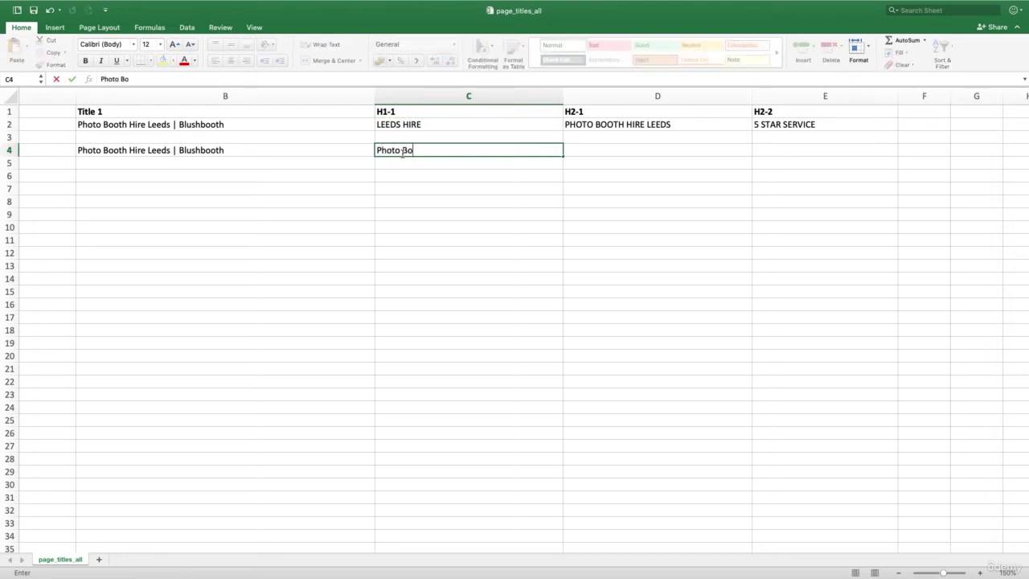
text(oth Rental L)
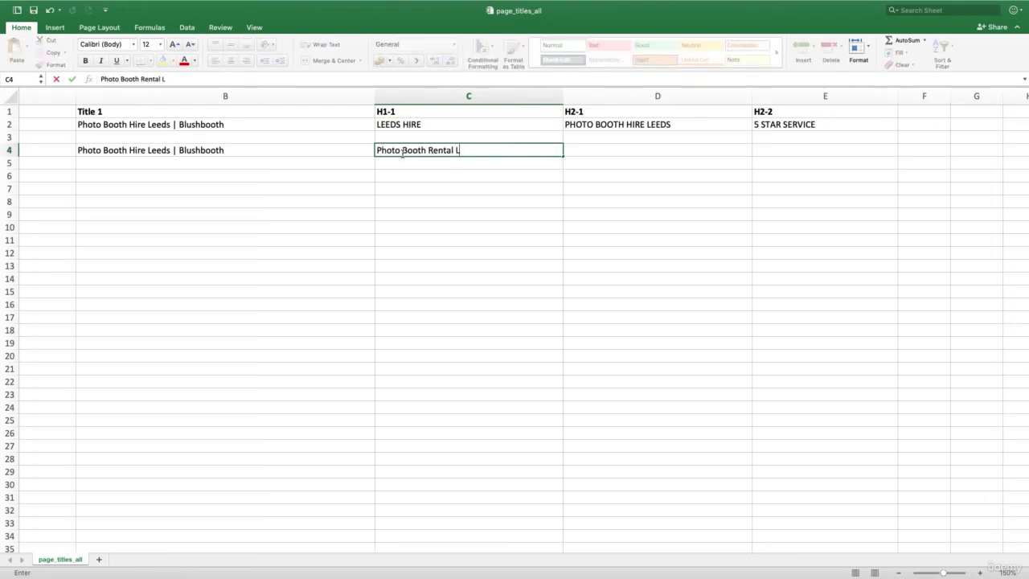
text(eeds - Booths To Hire F)
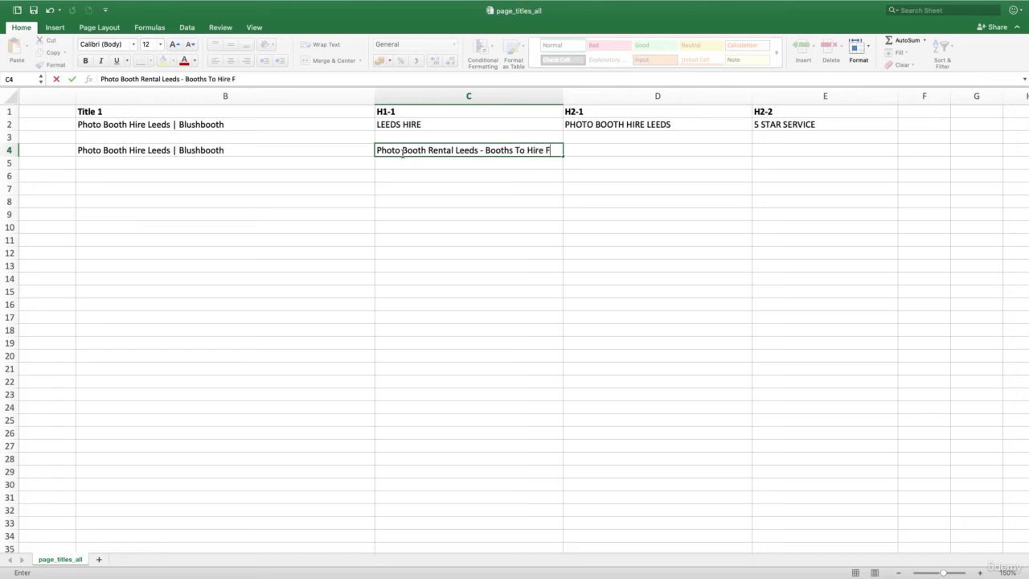
text(or All Occasions)
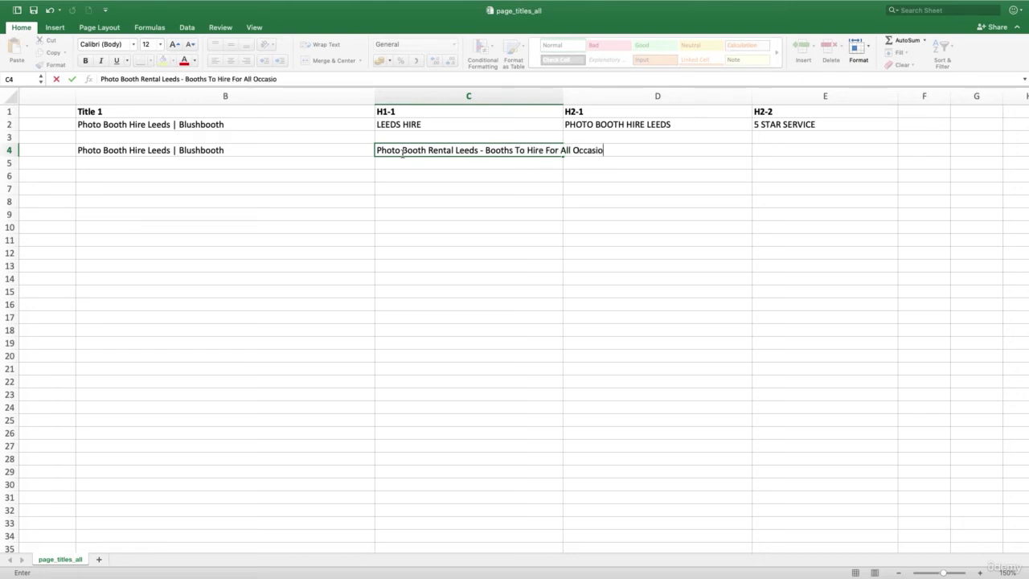
Step: Fit column C to its contents and narrow column B to just wider than the title text
click(570, 96)
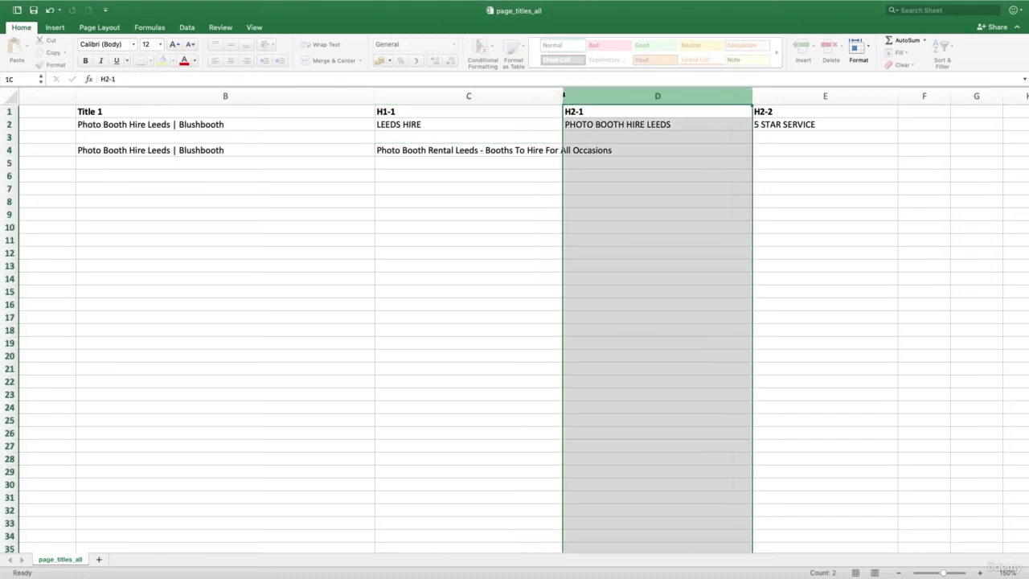
double_click(563, 95)
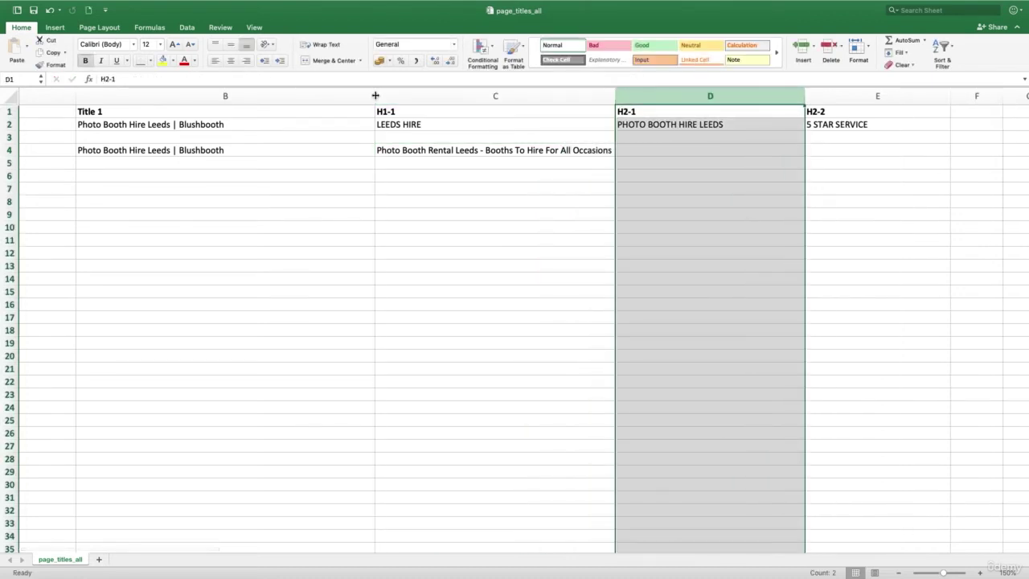
drag(375, 95, 256, 102)
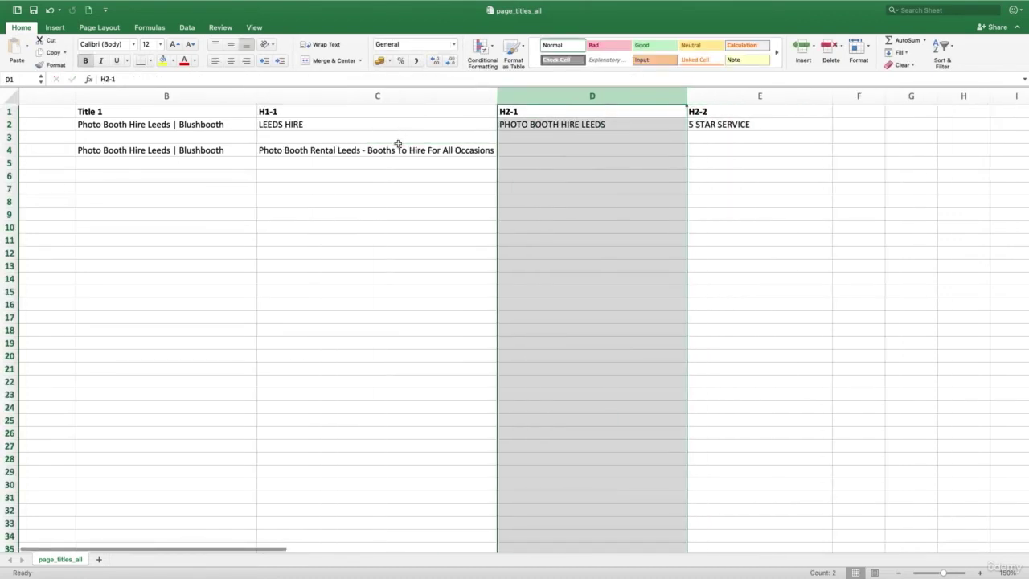
Step: Examine the wording of the new H1 in cell C4, picking out its individual keywords
double_click(391, 151)
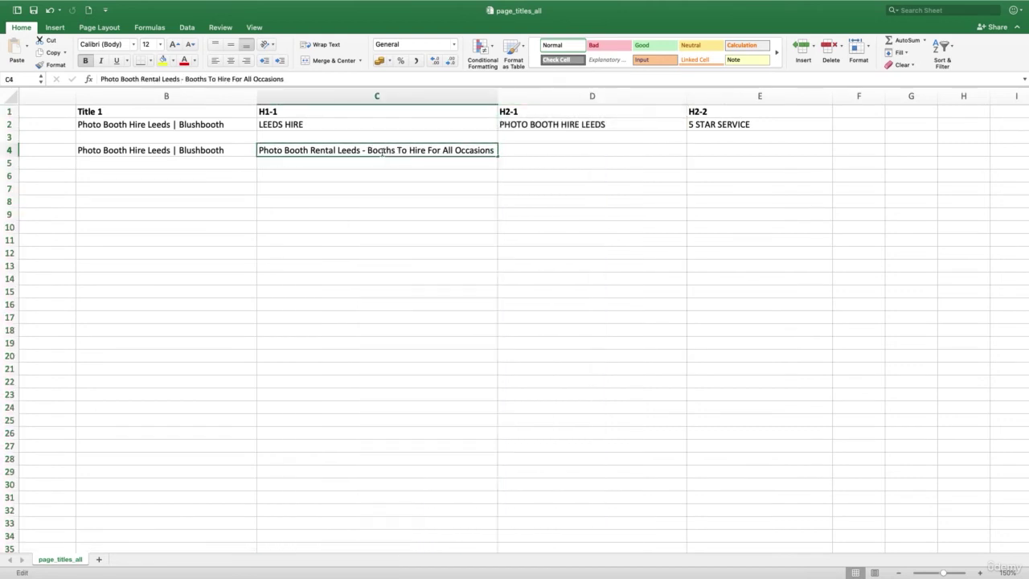
drag(392, 151, 394, 152)
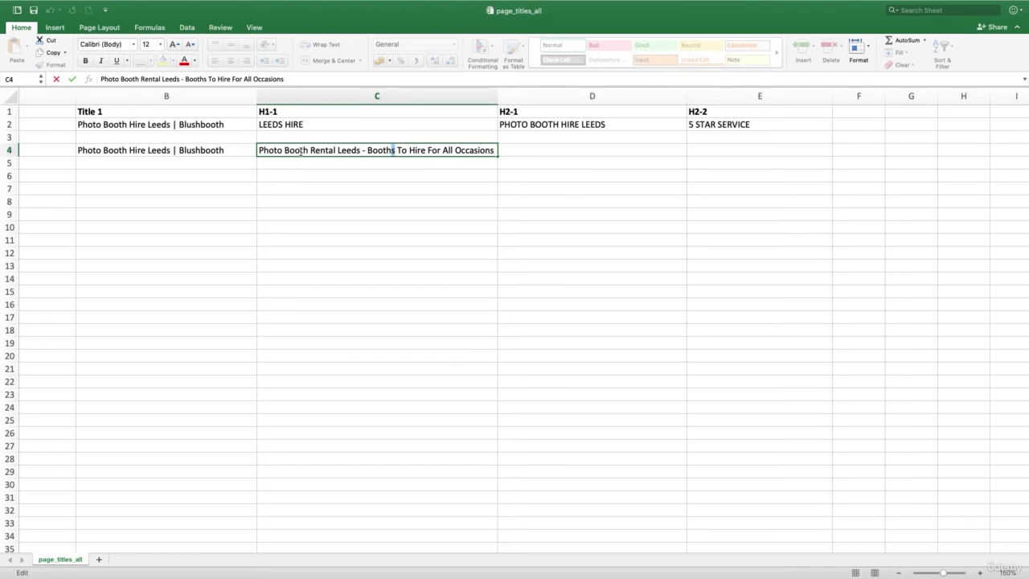
double_click(318, 151)
click(418, 152)
click(530, 155)
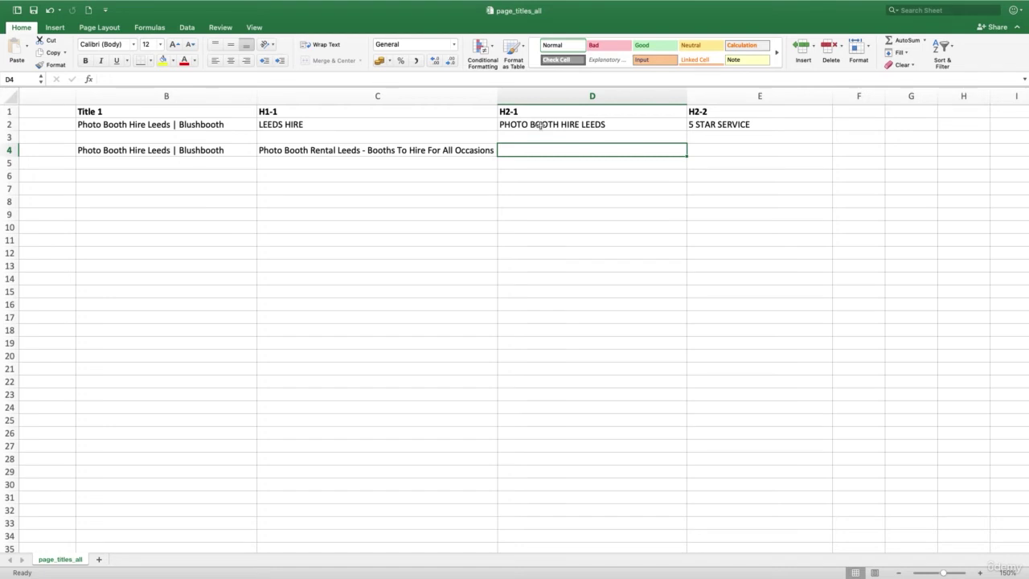
Step: Enter "Photo Booths To Hire For Weddings" as the new first H2 in cell D4
click(541, 125)
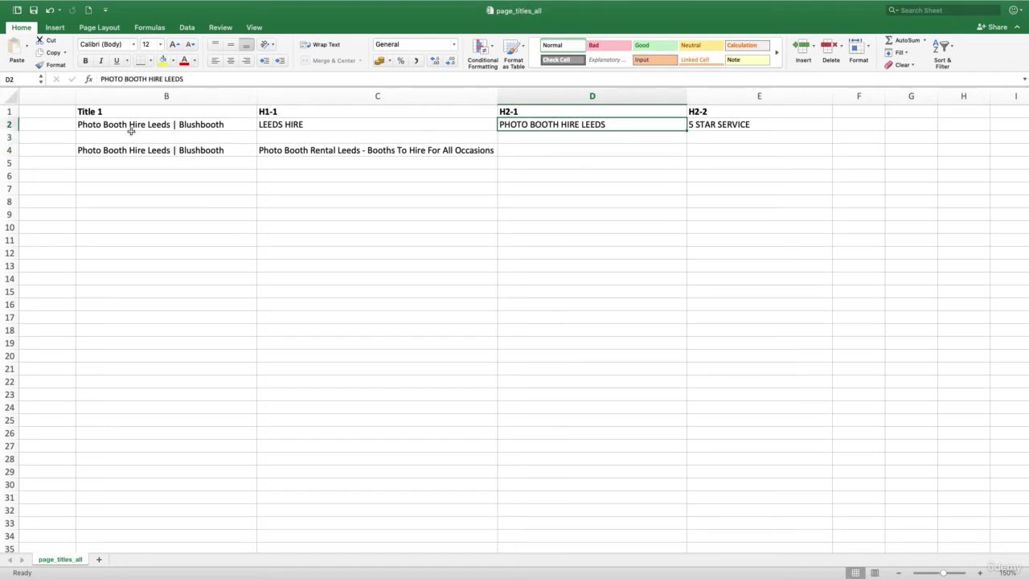
click(531, 150)
click(530, 150)
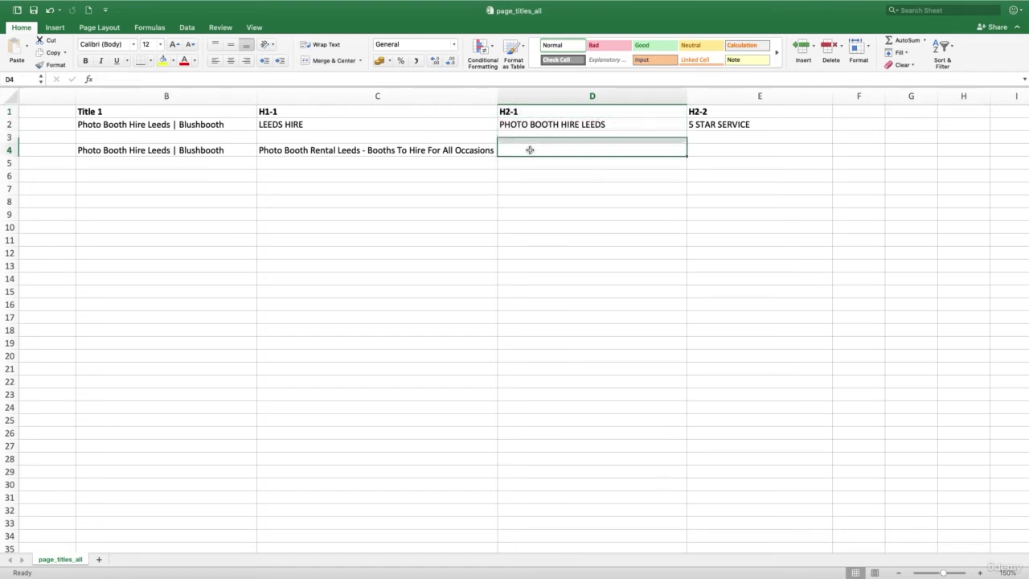
click(529, 151)
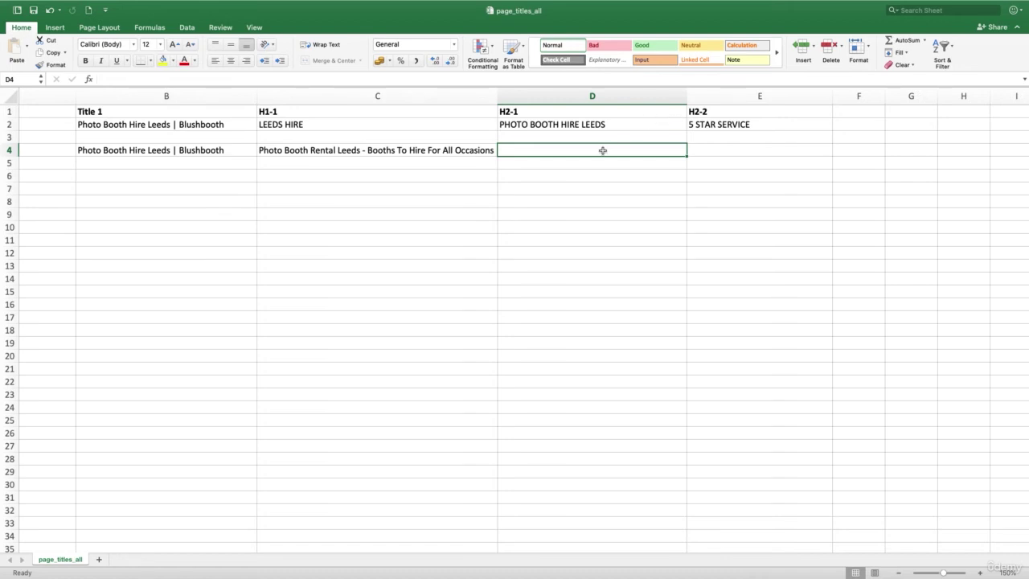
text(Photo)
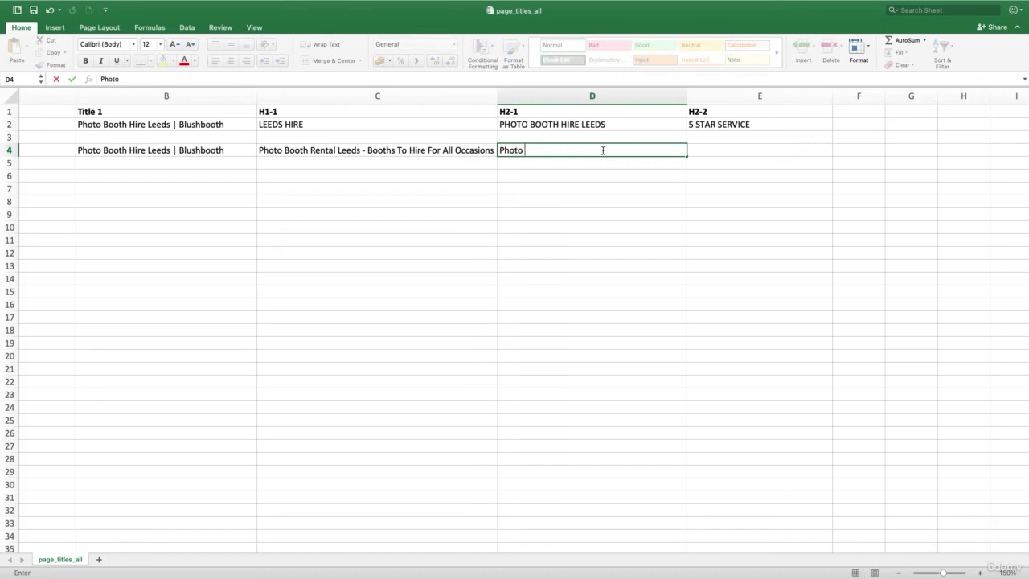
text( Booths To Hire)
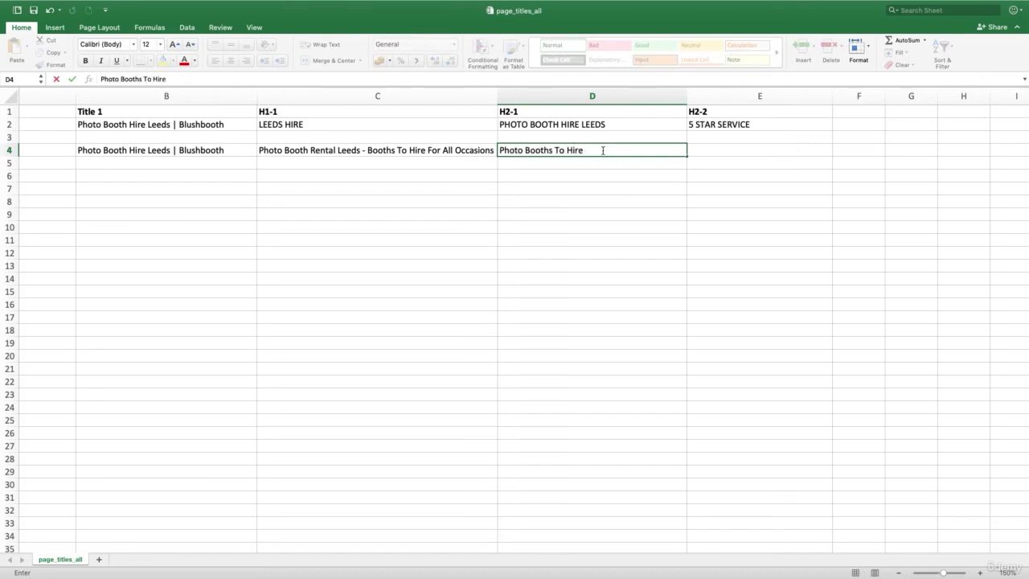
text( For Weddings)
key(Return)
Step: Copy the new H2 from D4 into E4 and reword the copy as "Photo Booths To Hire For Parties"
click(617, 150)
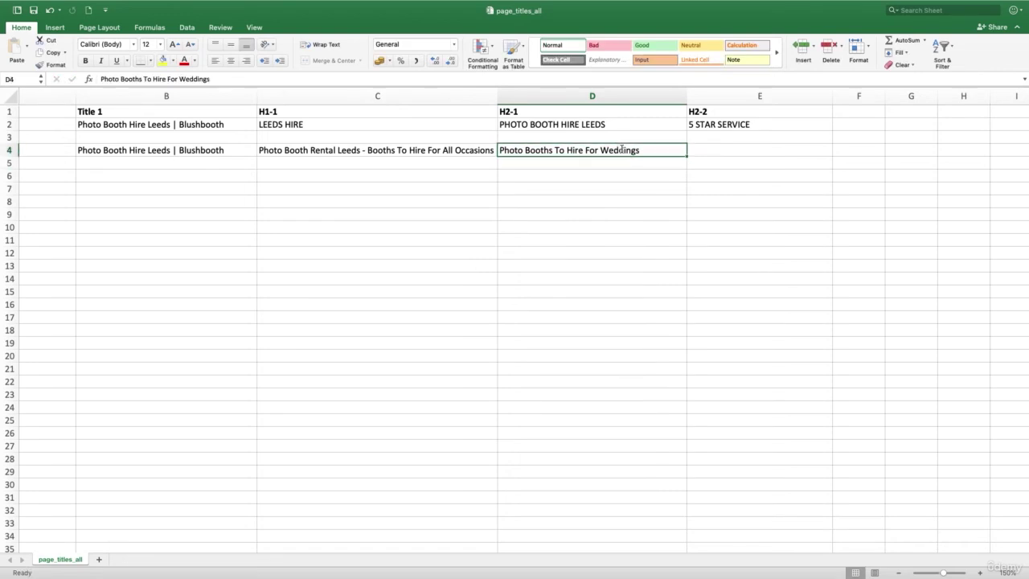
key(ctrl+c)
click(710, 147)
key(ctrl+v)
double_click(794, 148)
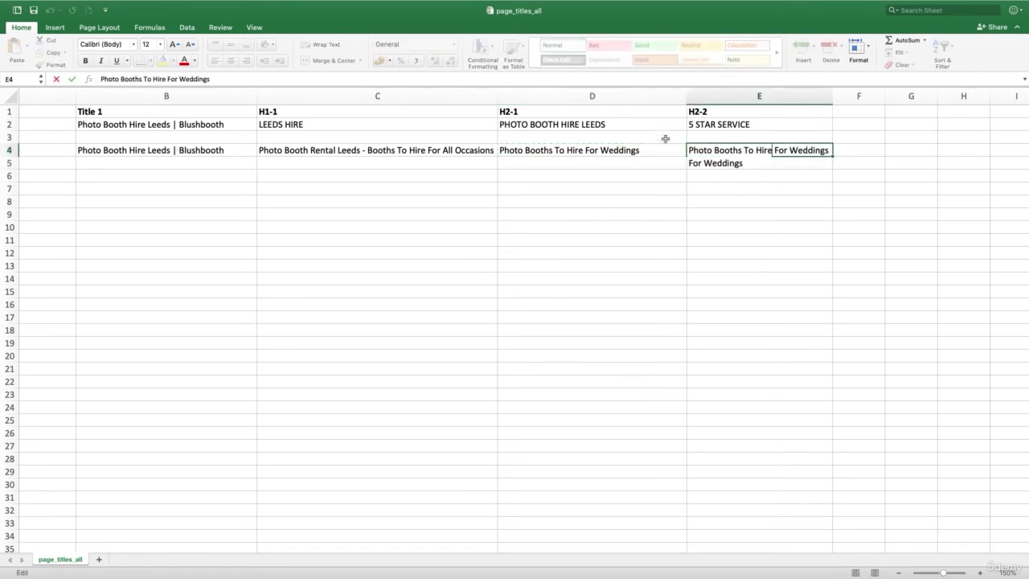
double_click(196, 78)
text(Parties)
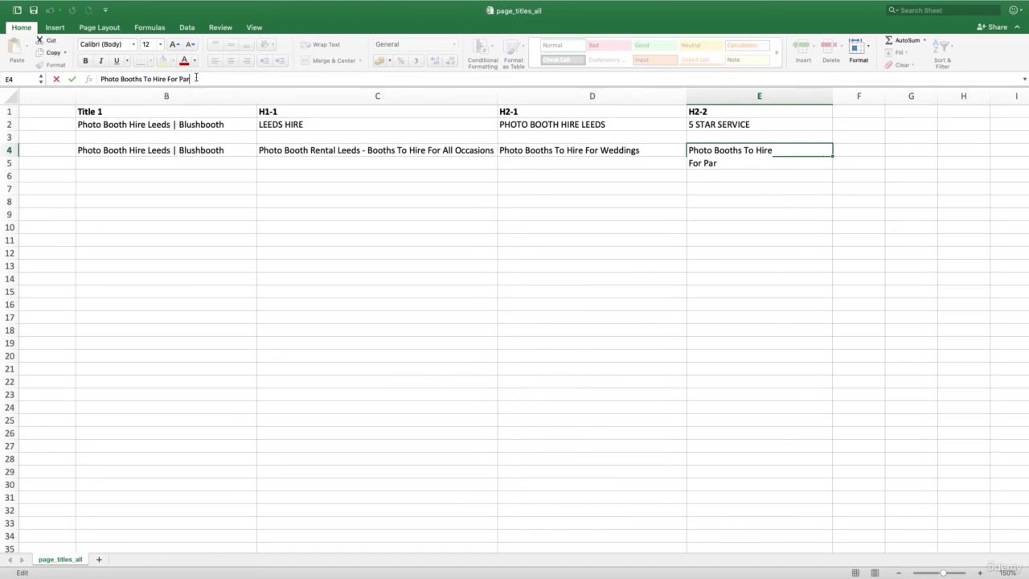
key(Return)
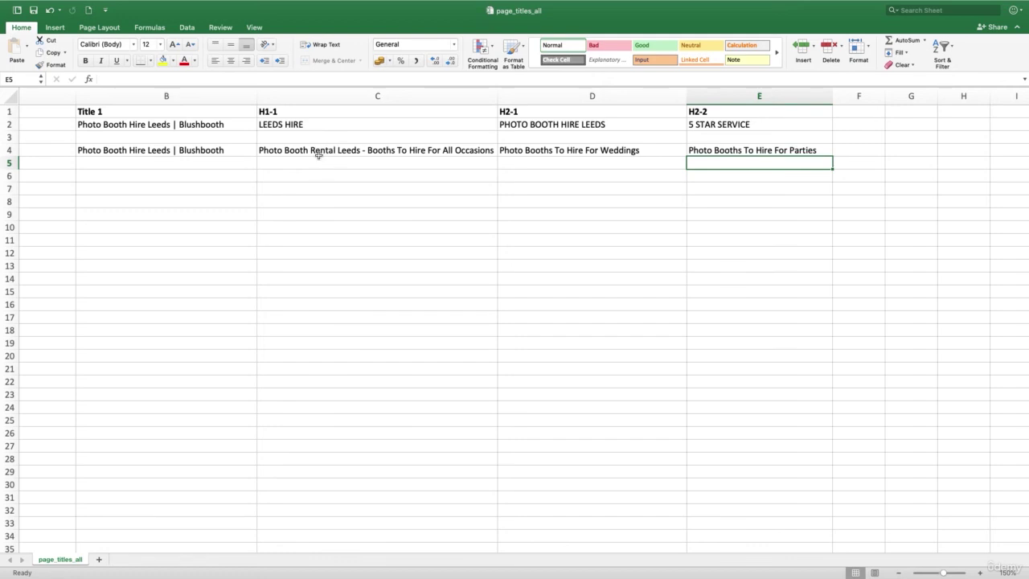
Step: Replace "Hire" with "Rent" in cell E4 so the second H2 reads "Photo Booths To Rent For Parties", without a double space
double_click(726, 149)
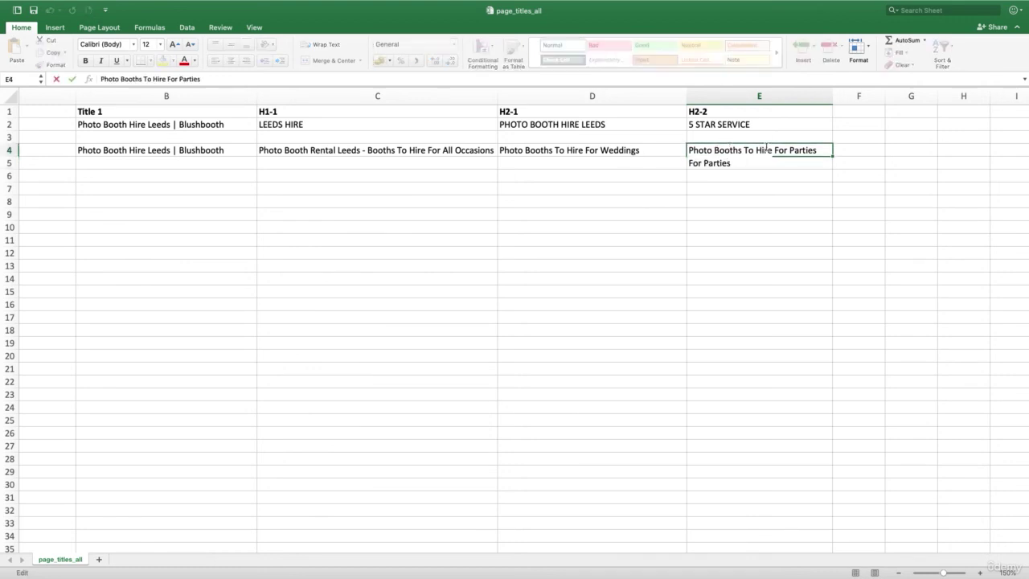
double_click(762, 150)
text(Rent)
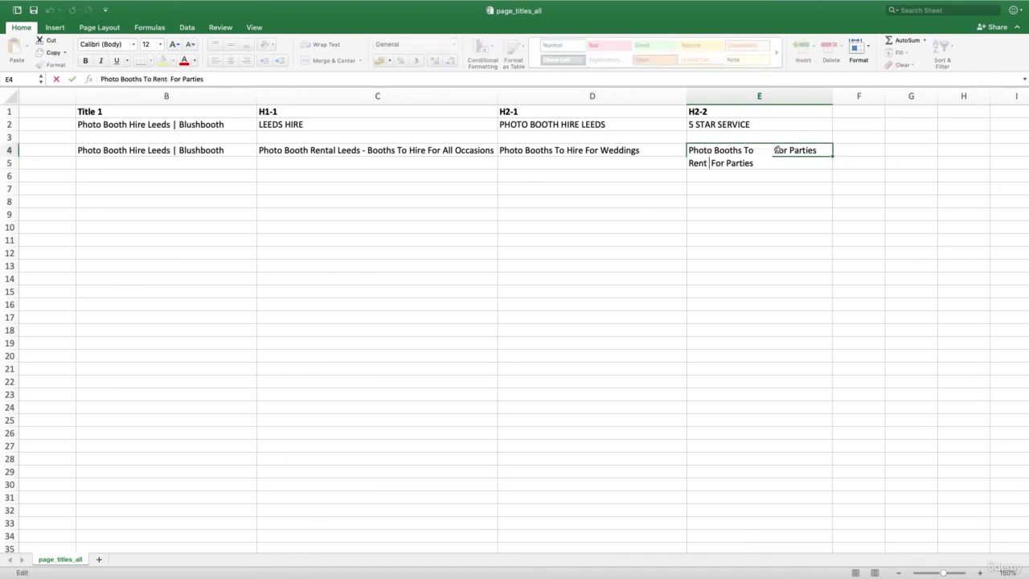
click(783, 186)
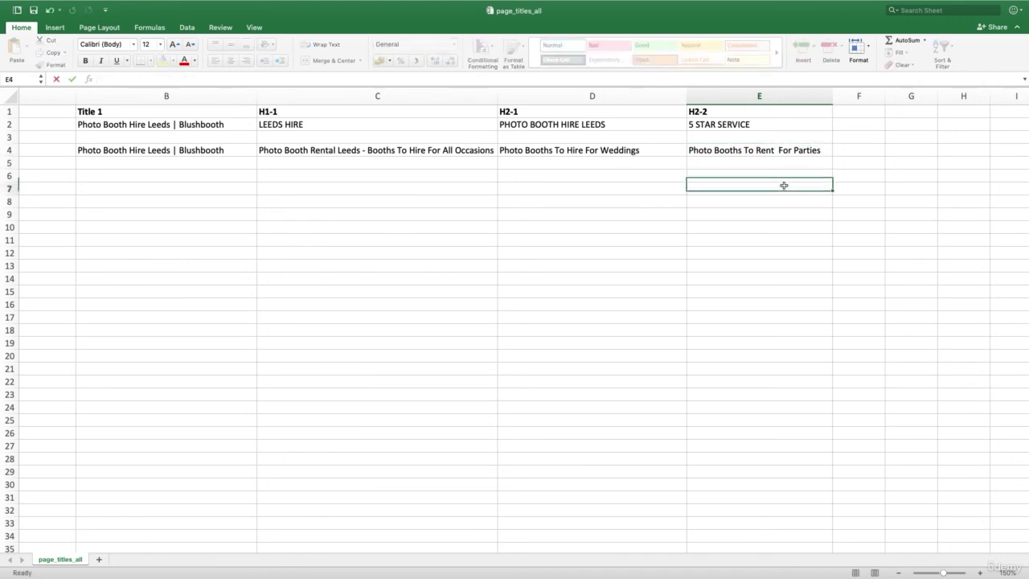
click(769, 148)
click(169, 79)
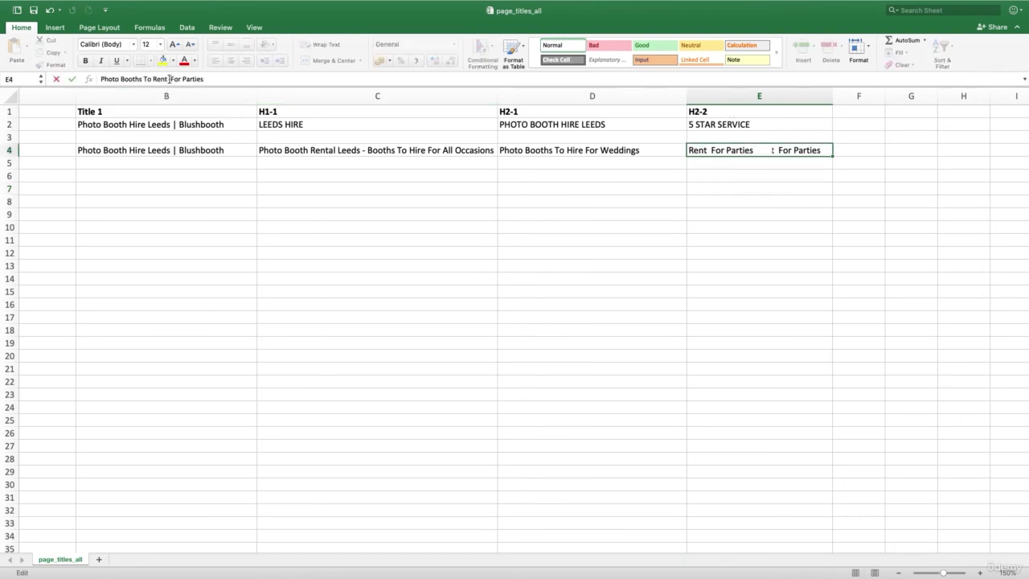
key(Return)
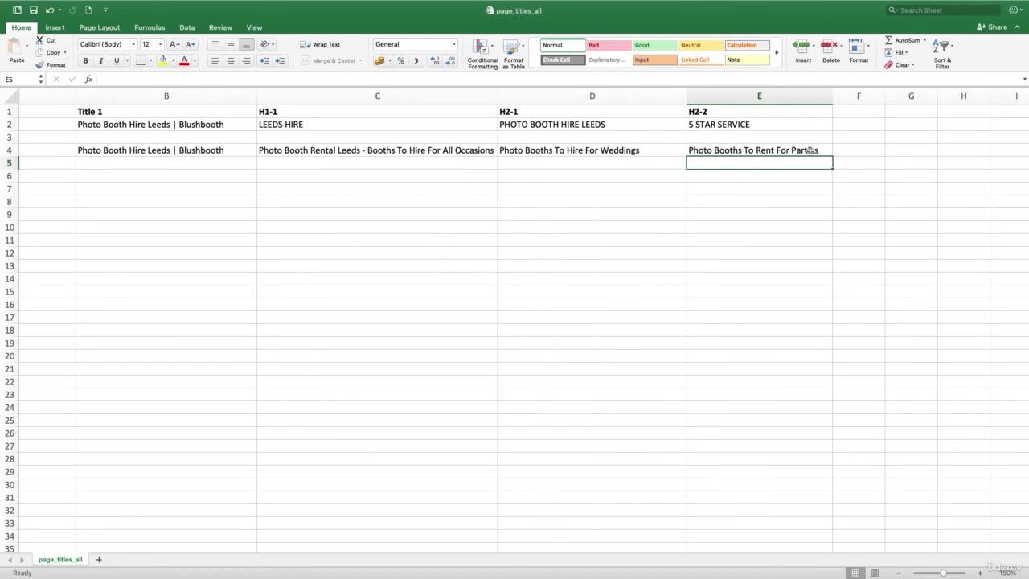
click(763, 153)
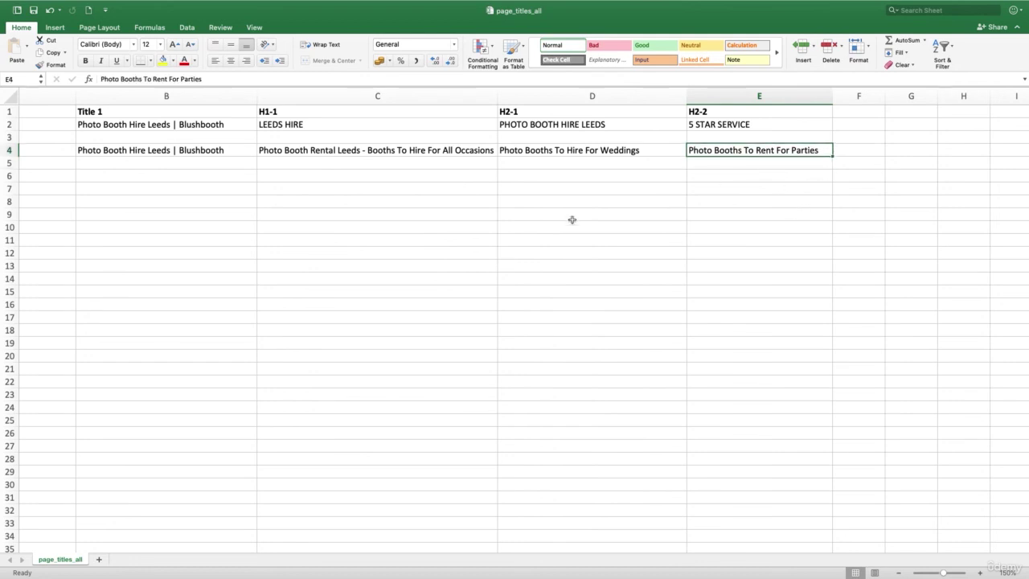
Step: Add "In Leeds" to the end of the wedding H2 in cell D4, making it "Photo Booths To Hire For Weddings In Leeds"
click(323, 151)
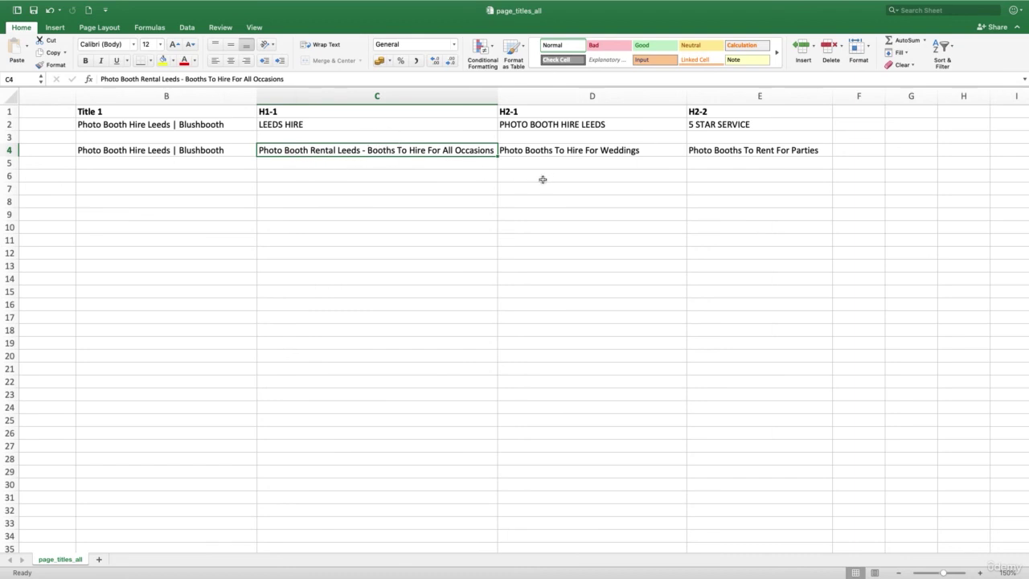
click(622, 152)
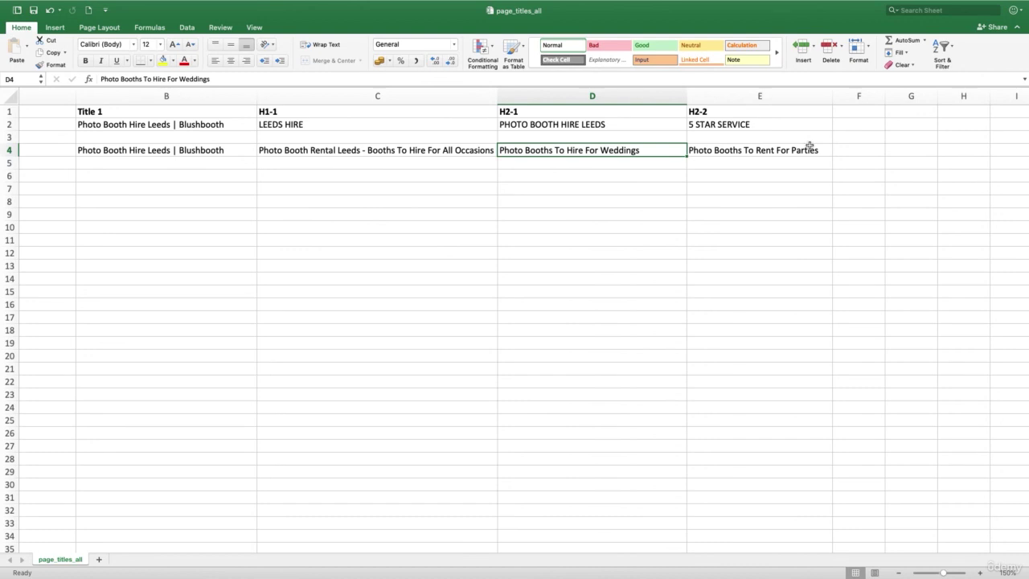
click(795, 207)
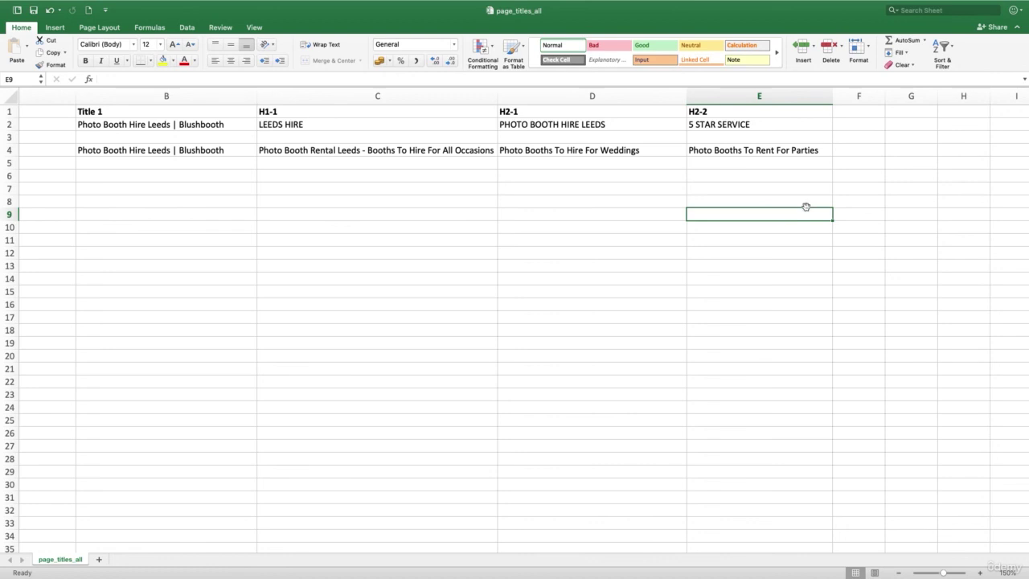
click(681, 146)
double_click(668, 149)
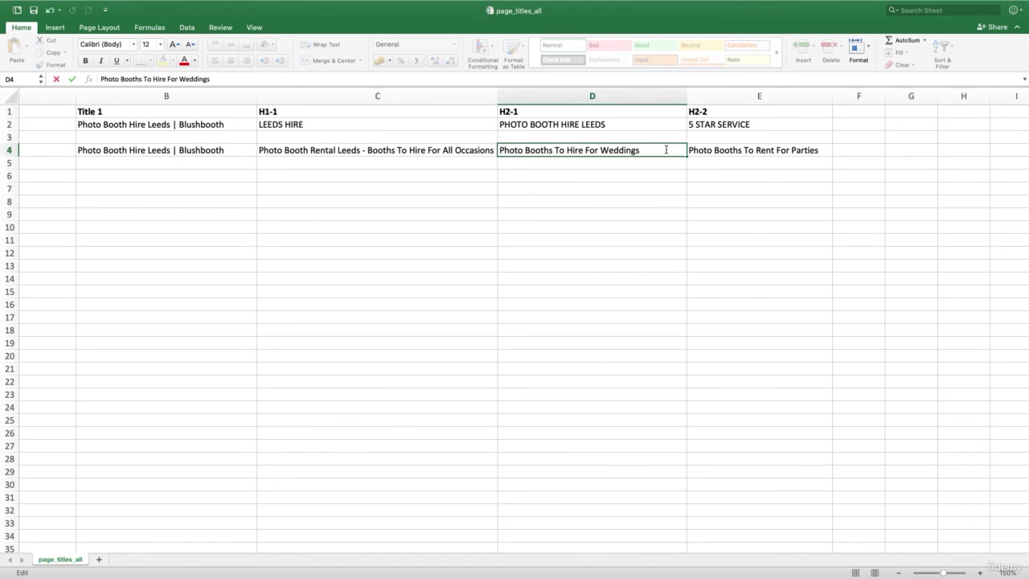
text(In Leeds)
key(Return)
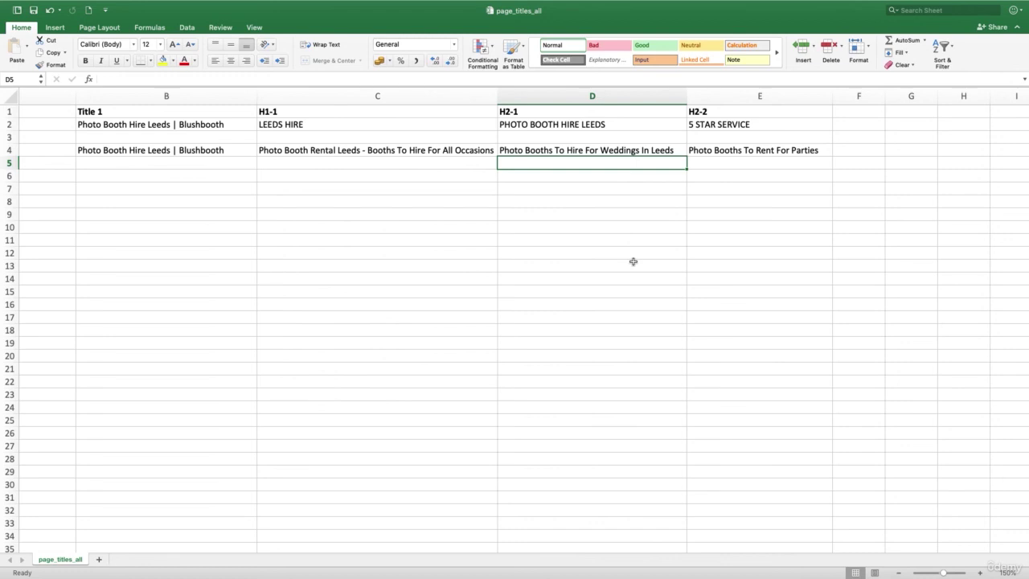
key(Up)
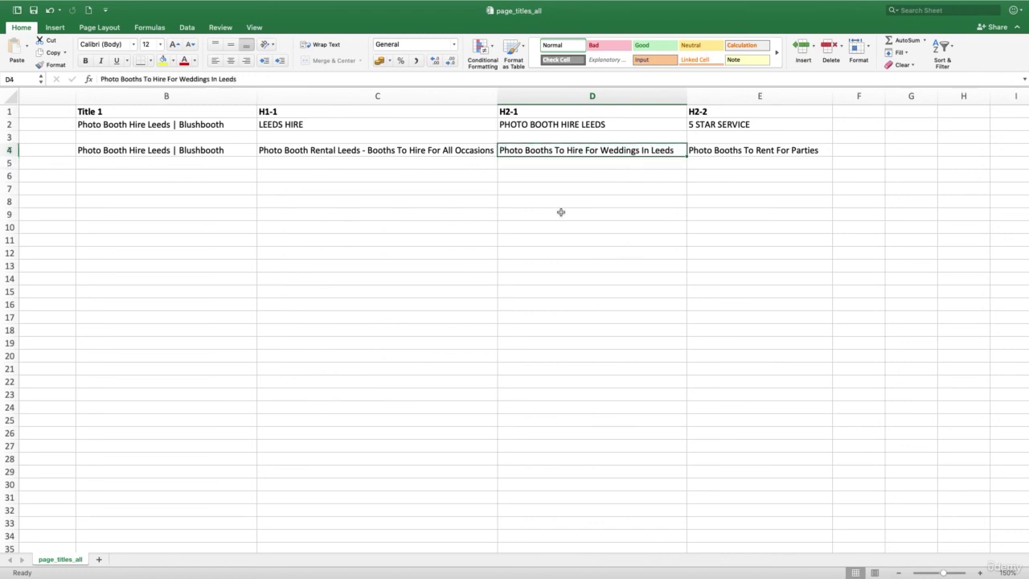